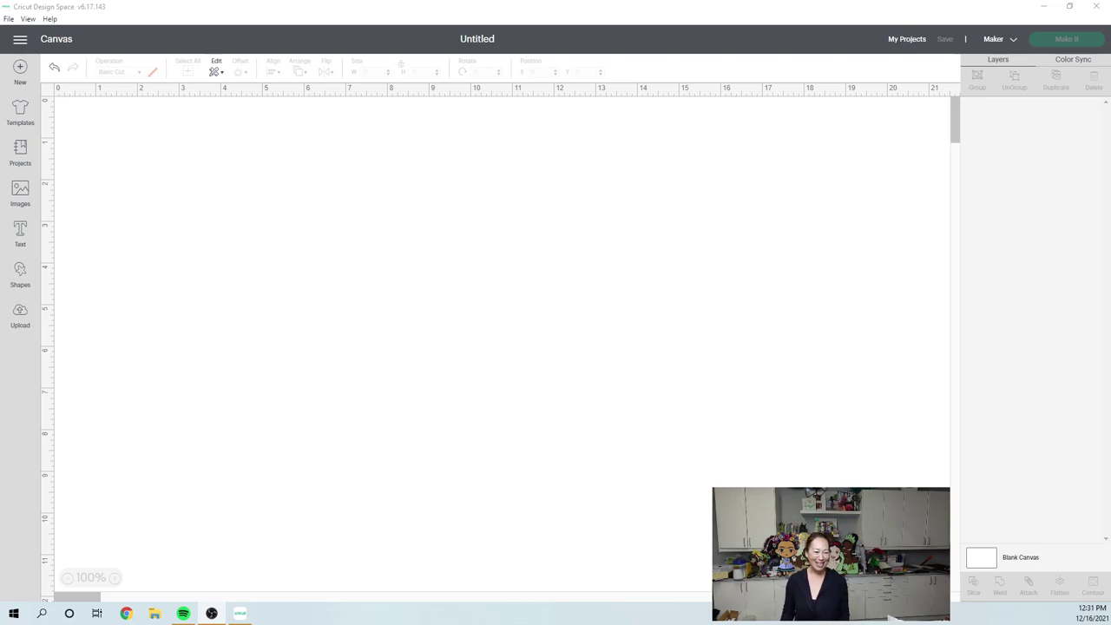
# - Add a 'happy new year' text layer and nudge it down and to the right
pyautogui.click(19, 230)
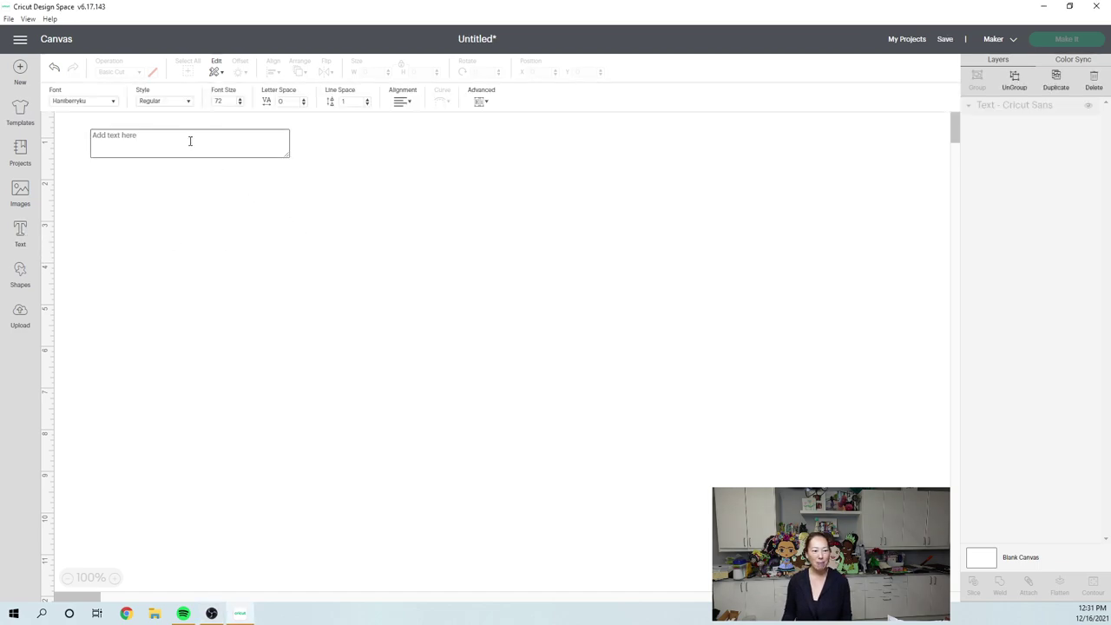
pyautogui.write('happy new')
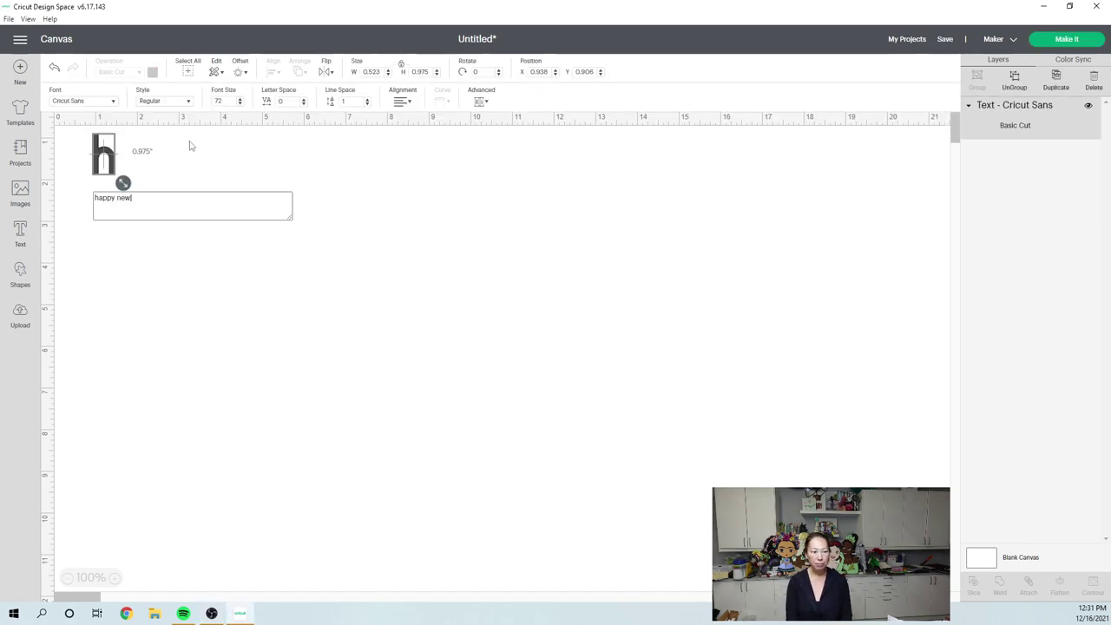
pyautogui.write(' year')
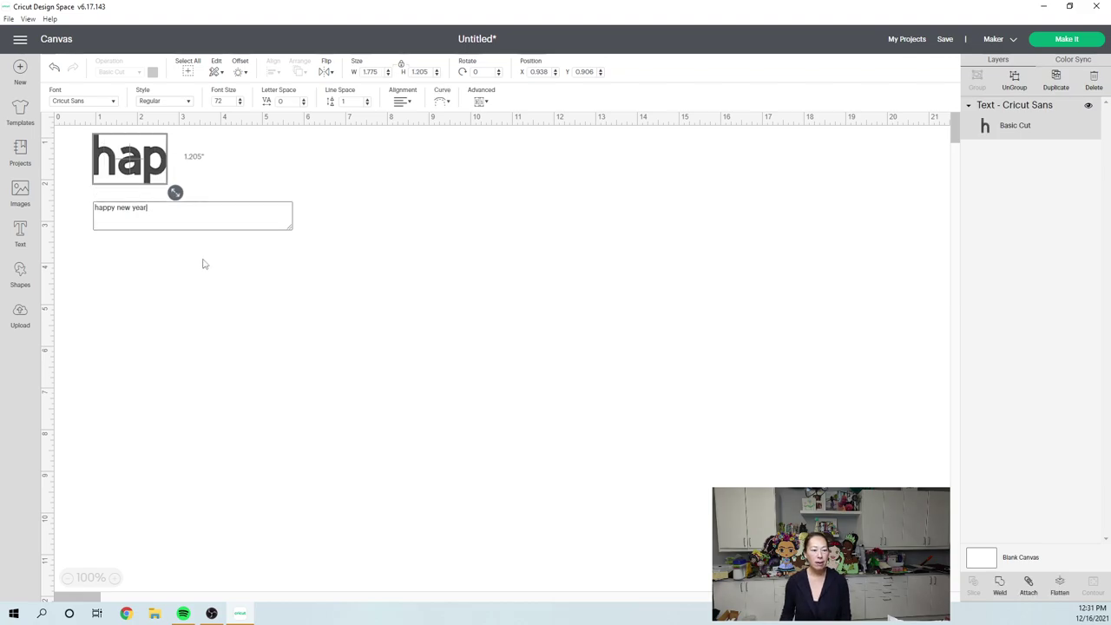
pyautogui.click(203, 260)
pyautogui.click(154, 160)
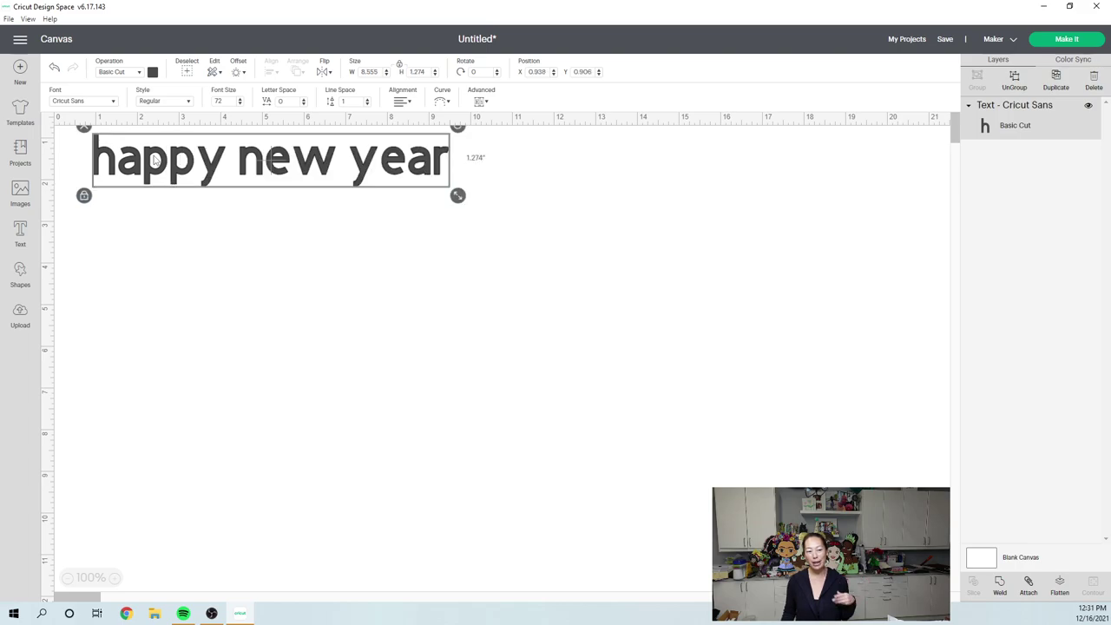
pyautogui.moveTo(143, 128); pyautogui.dragTo(186, 171)
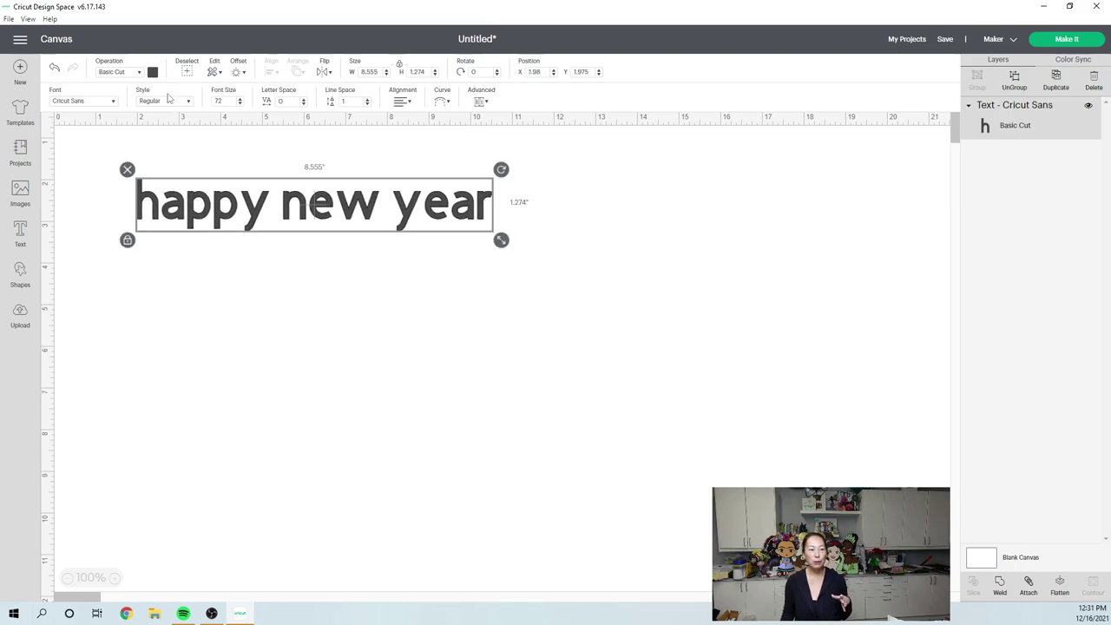
# - Search the font list for 'haniberry' and apply Haniberryku to the happy new year text
pyautogui.click(111, 102)
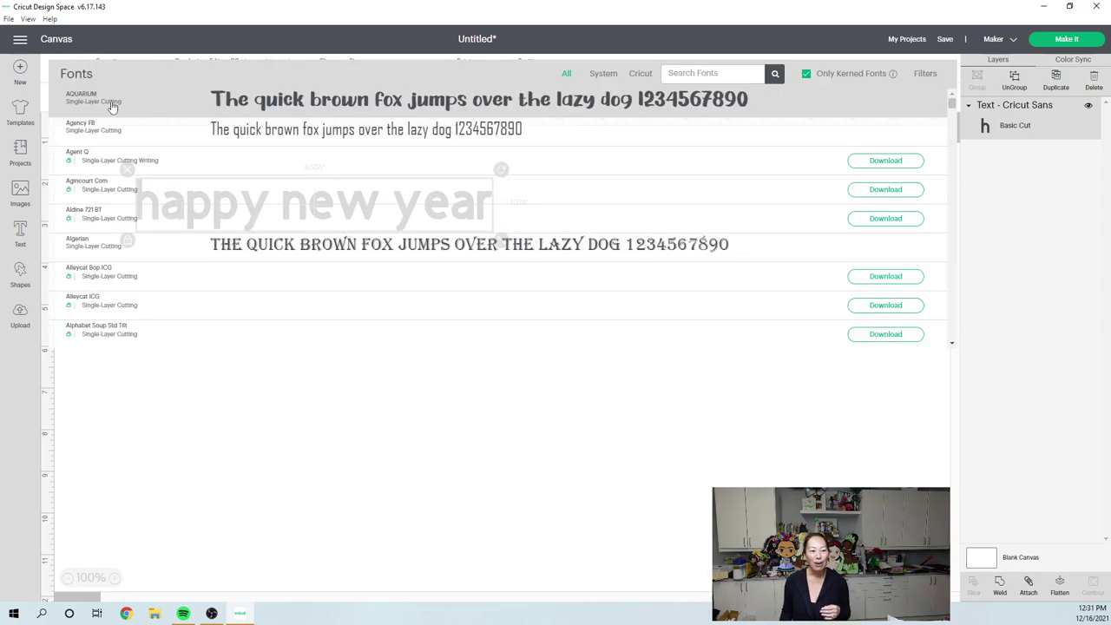
pyautogui.click(692, 73)
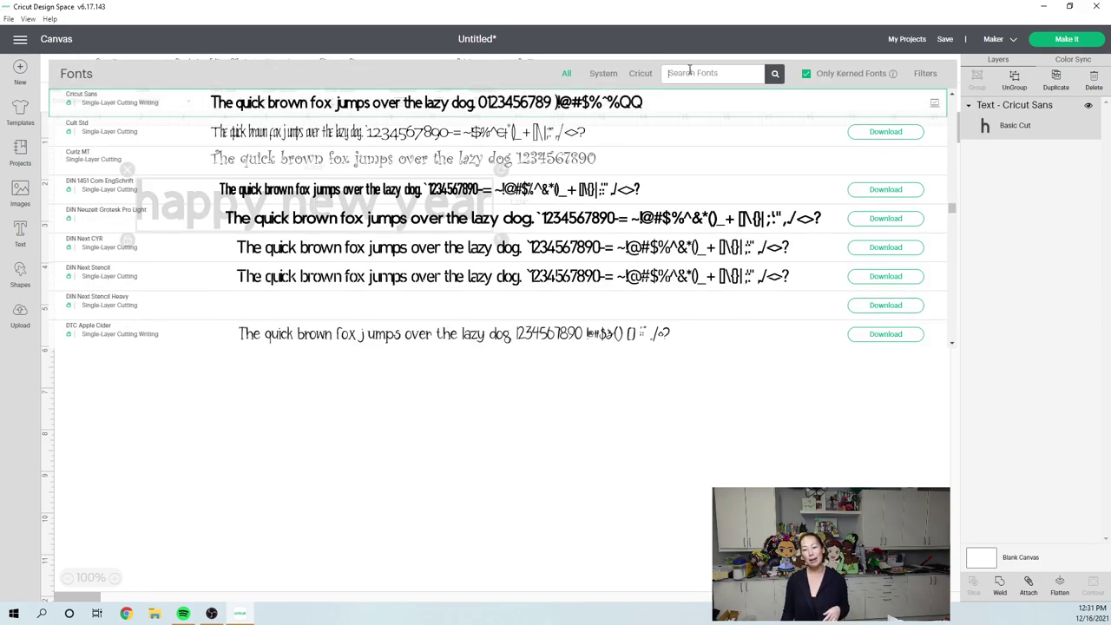
pyautogui.write('haniberry')
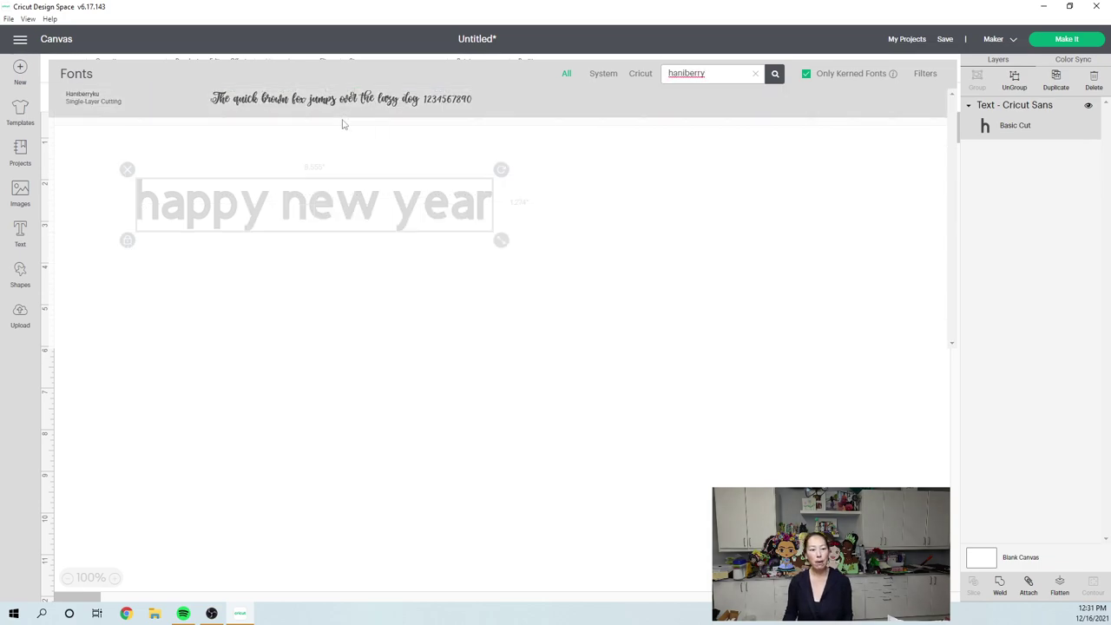
pyautogui.click(335, 104)
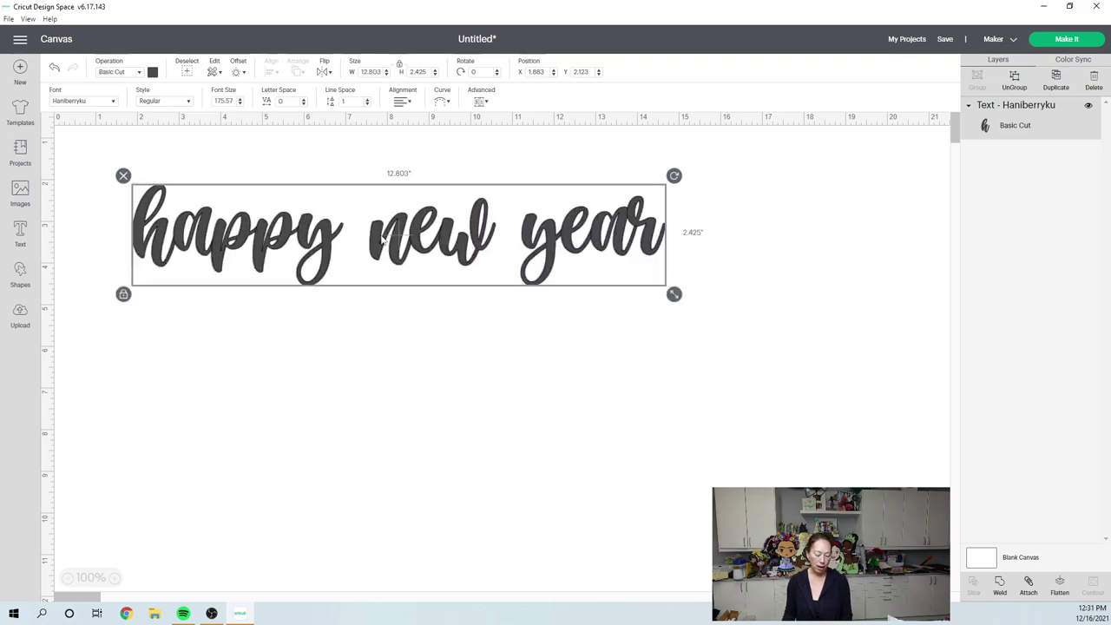
pyautogui.click(382, 241)
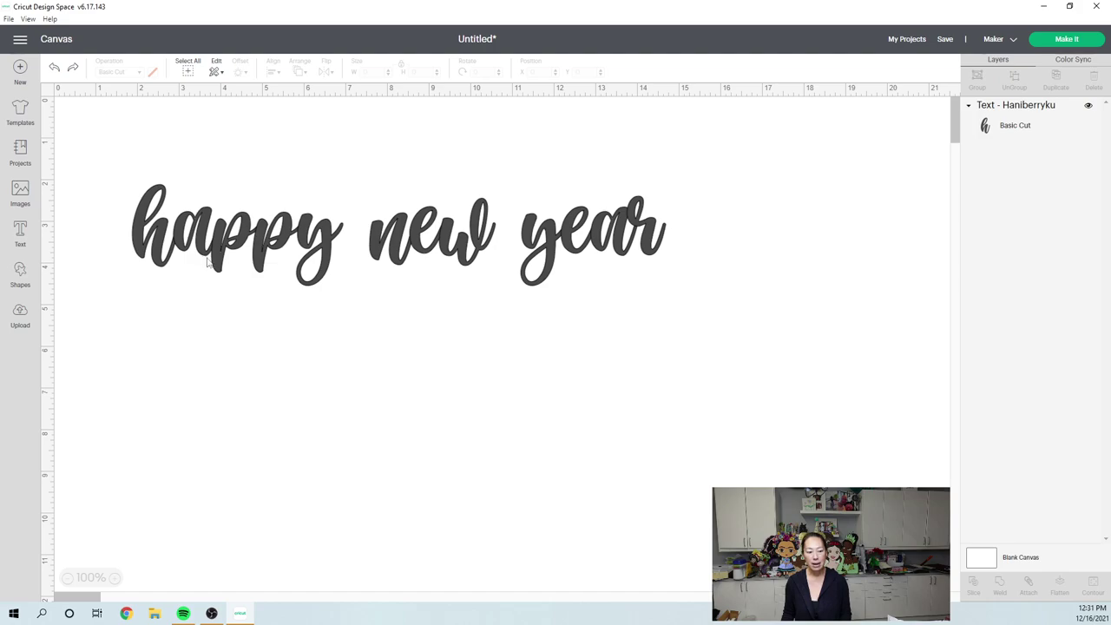
# - Undo the resize so the Haniberryku text returns to its smaller size
pyautogui.click(54, 69)
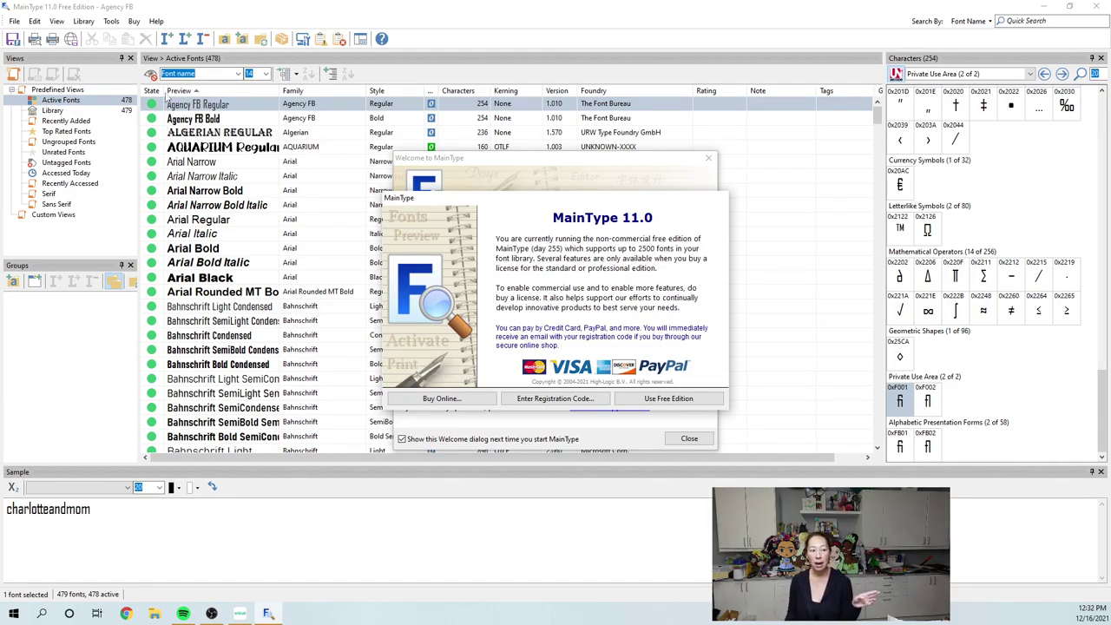
# - Choose Use Free Edition on MainType's registration dialog
pyautogui.click(668, 398)
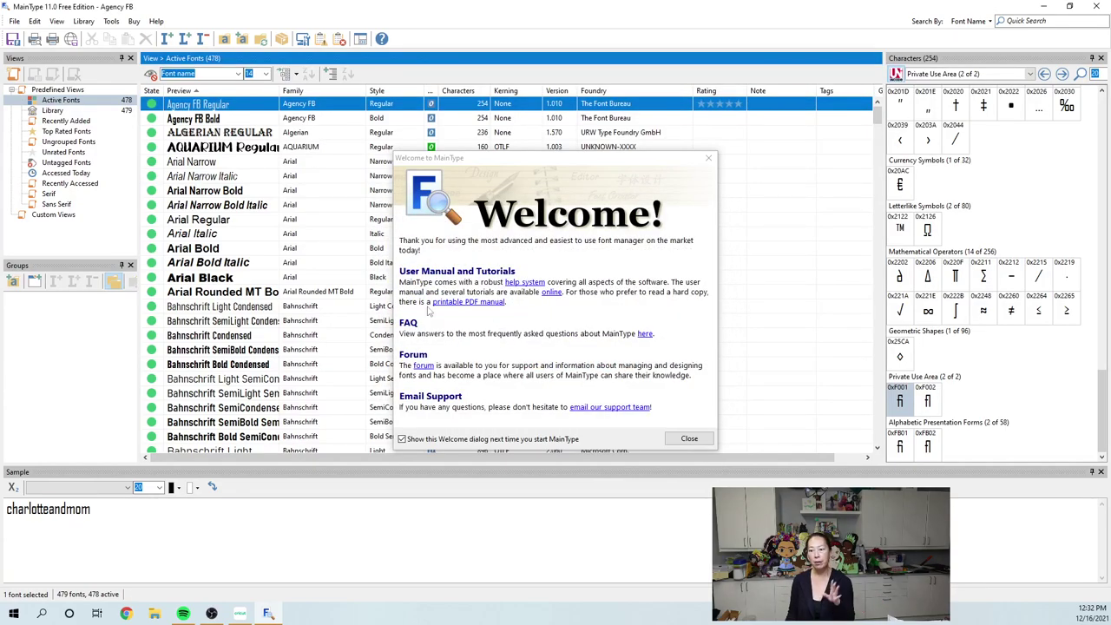
# - Close the welcome notes, show Haniberryku's character map and pick swash glyph 0xF055
pyautogui.click(689, 439)
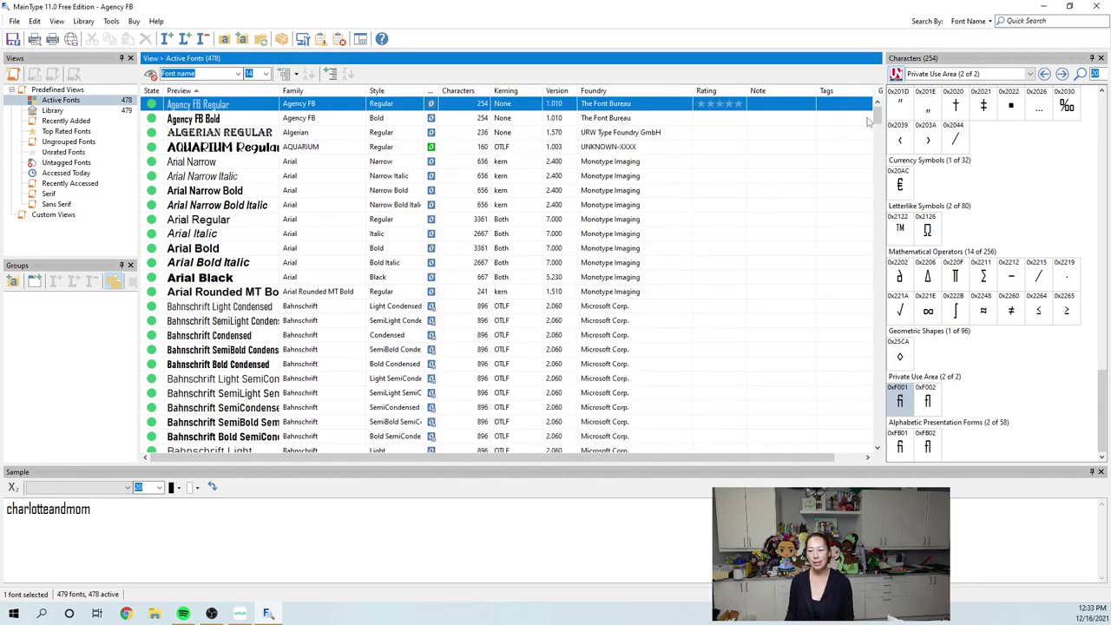
pyautogui.moveTo(876, 113); pyautogui.dragTo(877, 251)
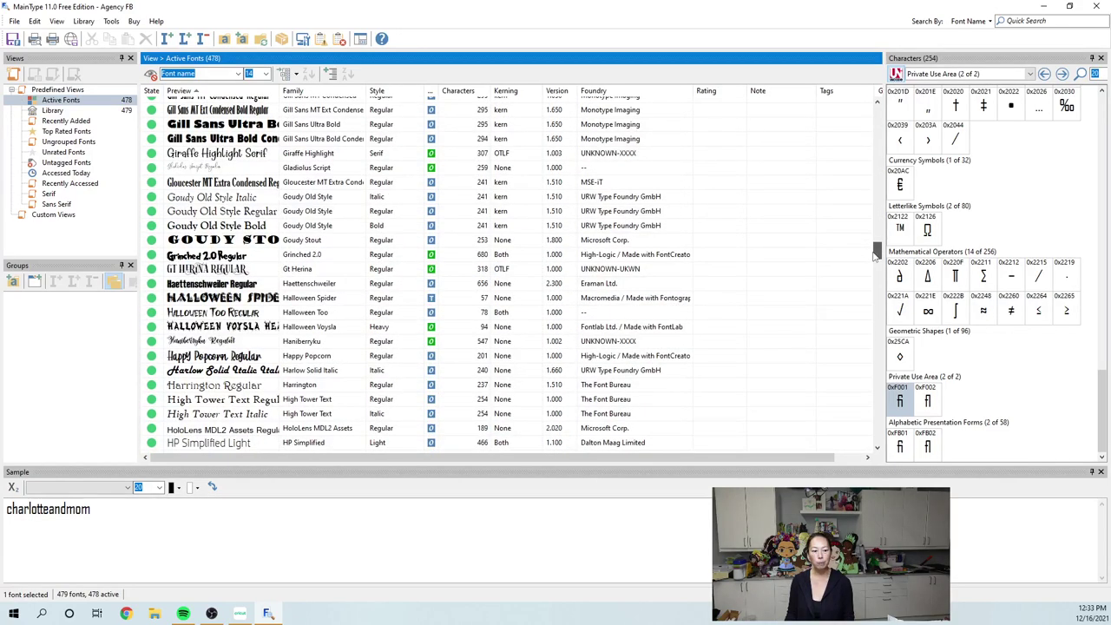
pyautogui.click(233, 342)
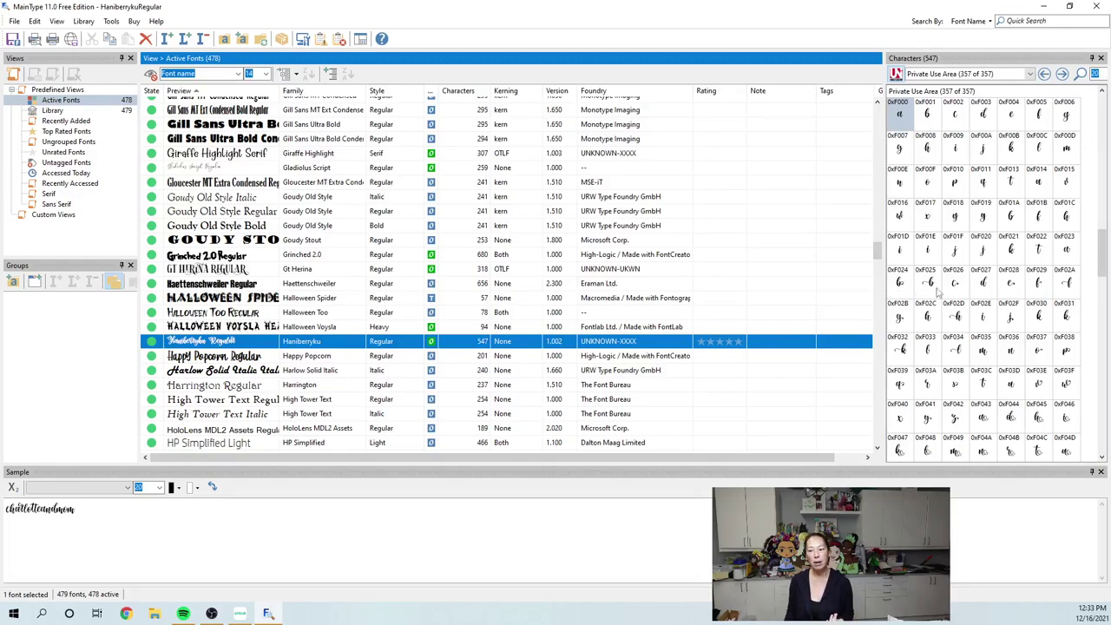
pyautogui.moveTo(1103, 251); pyautogui.dragTo(1102, 273)
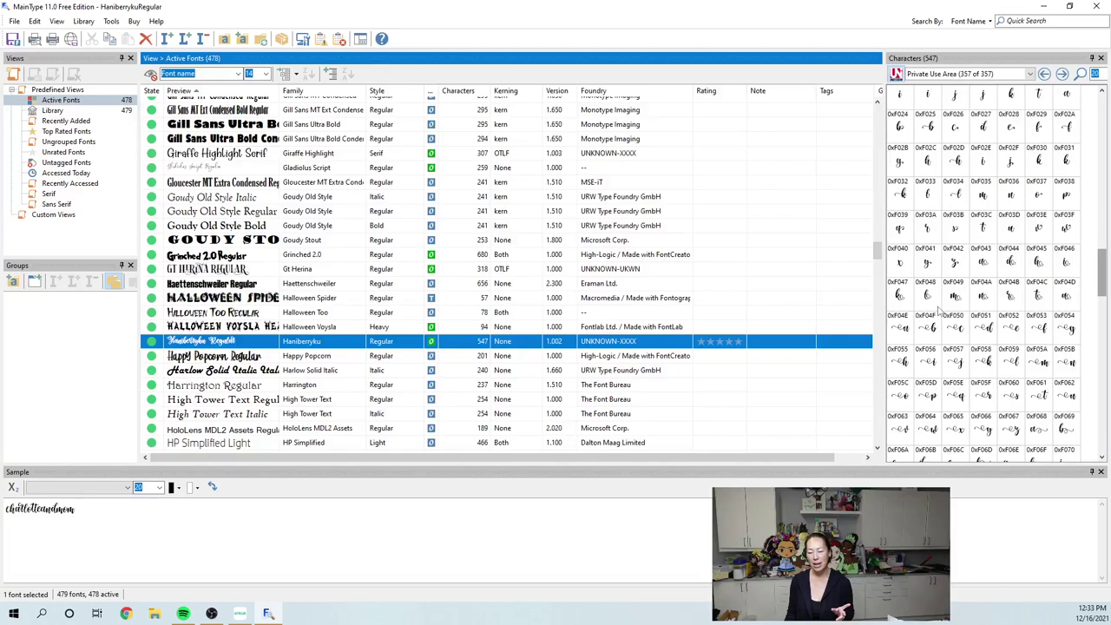
pyautogui.click(901, 369)
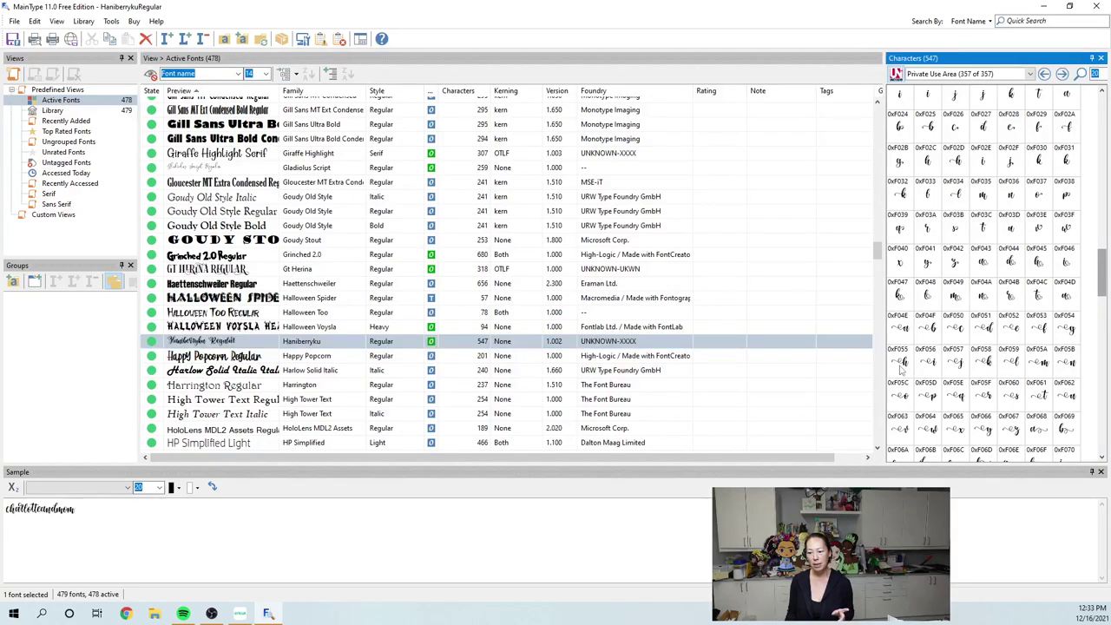
pyautogui.moveTo(901, 369)
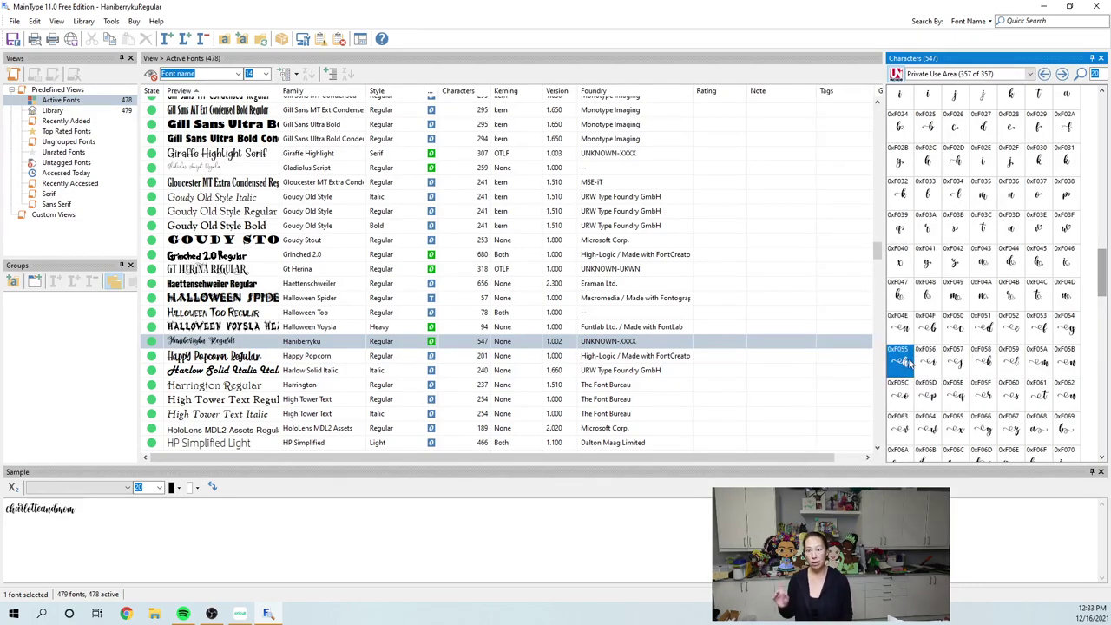
# - Back in Design Space, paste the swash h glyph into a new text box
pyautogui.click(241, 614)
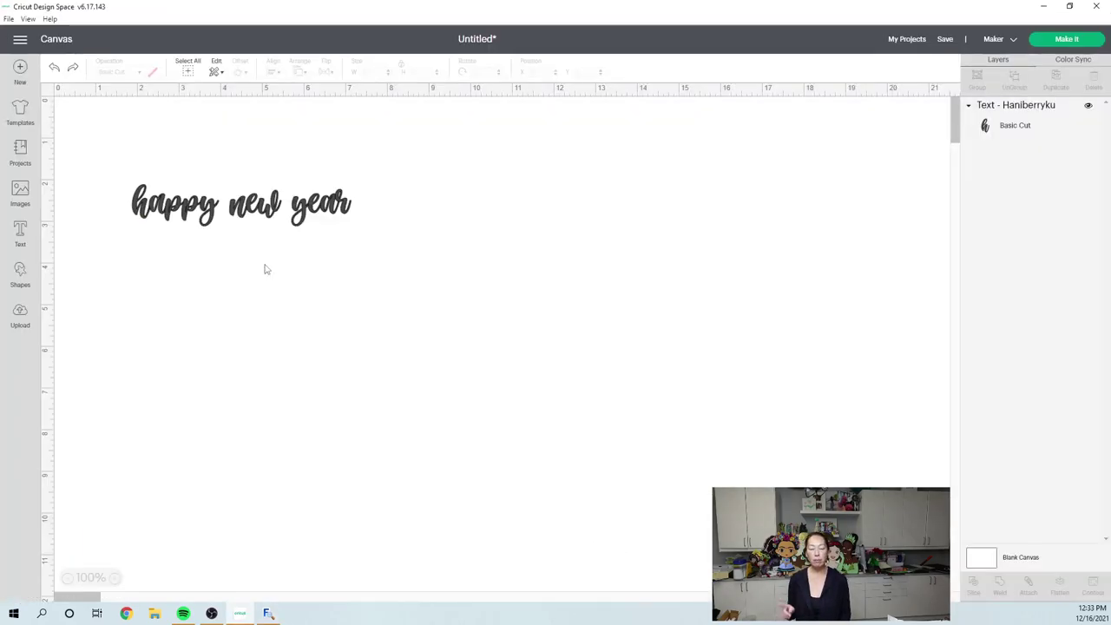
pyautogui.click(19, 232)
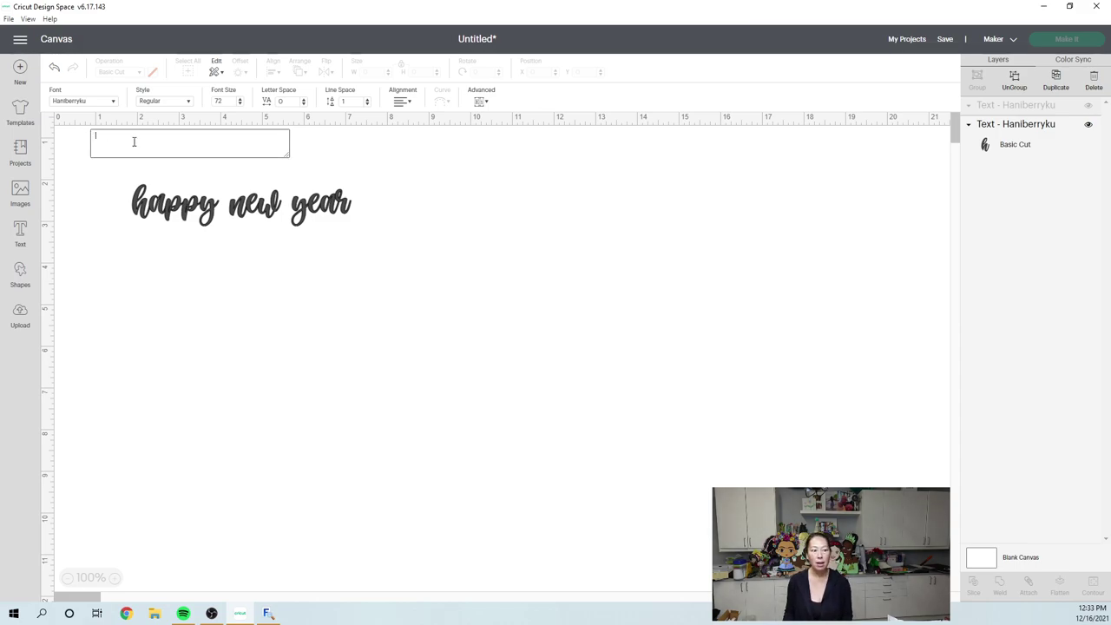
pyautogui.hotkey('ctrl', 'v')
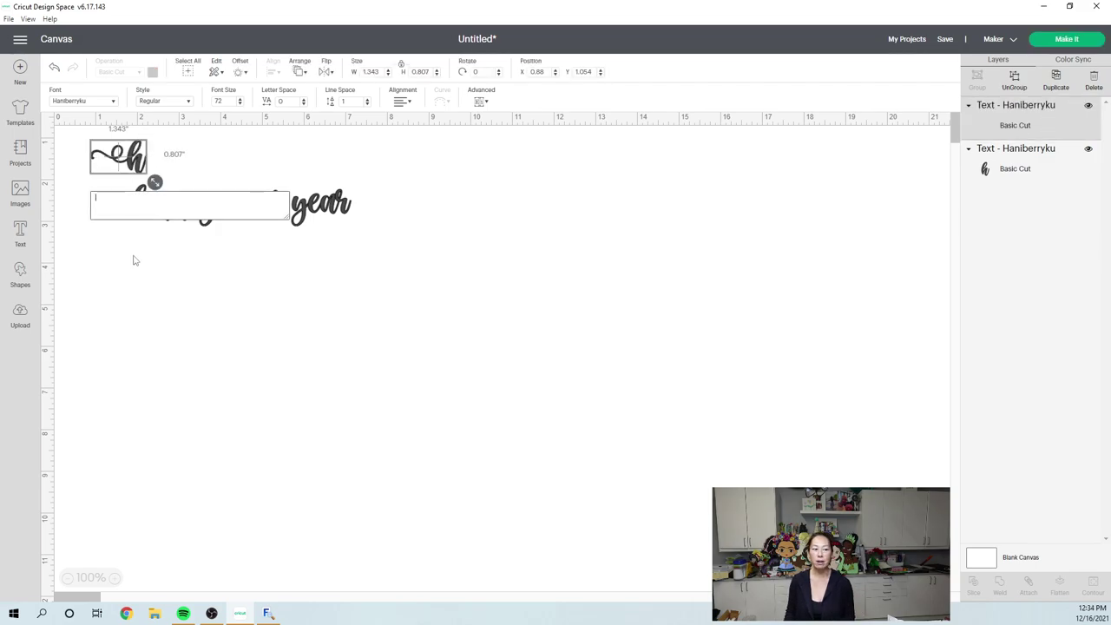
pyautogui.click(136, 275)
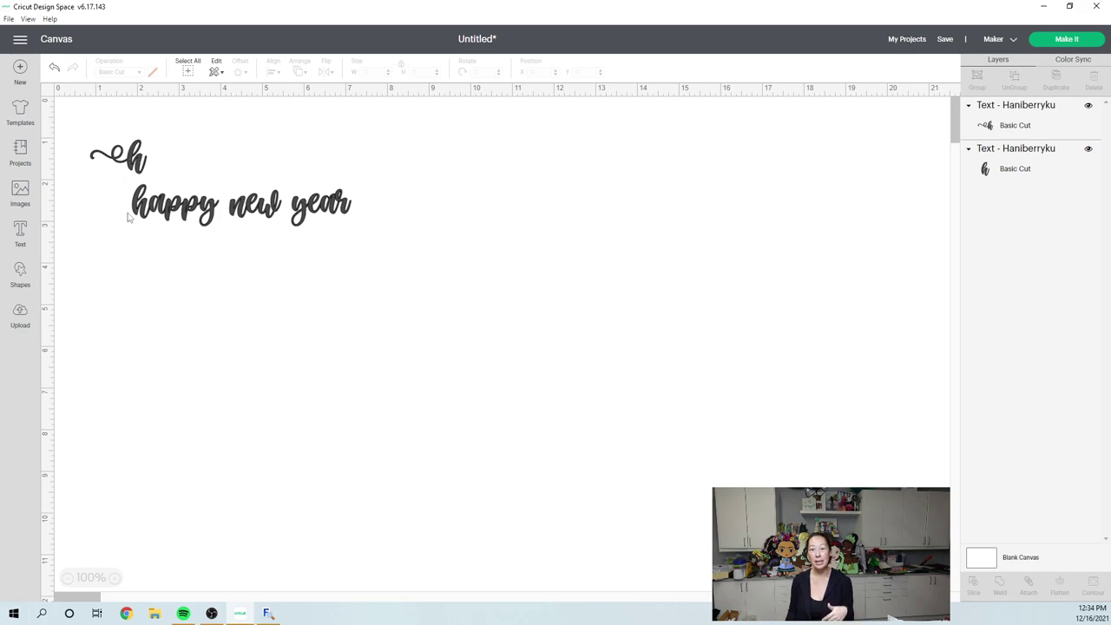
# - Zoom in on the lettering and split happy new year into separate letters
pyautogui.click(114, 578)
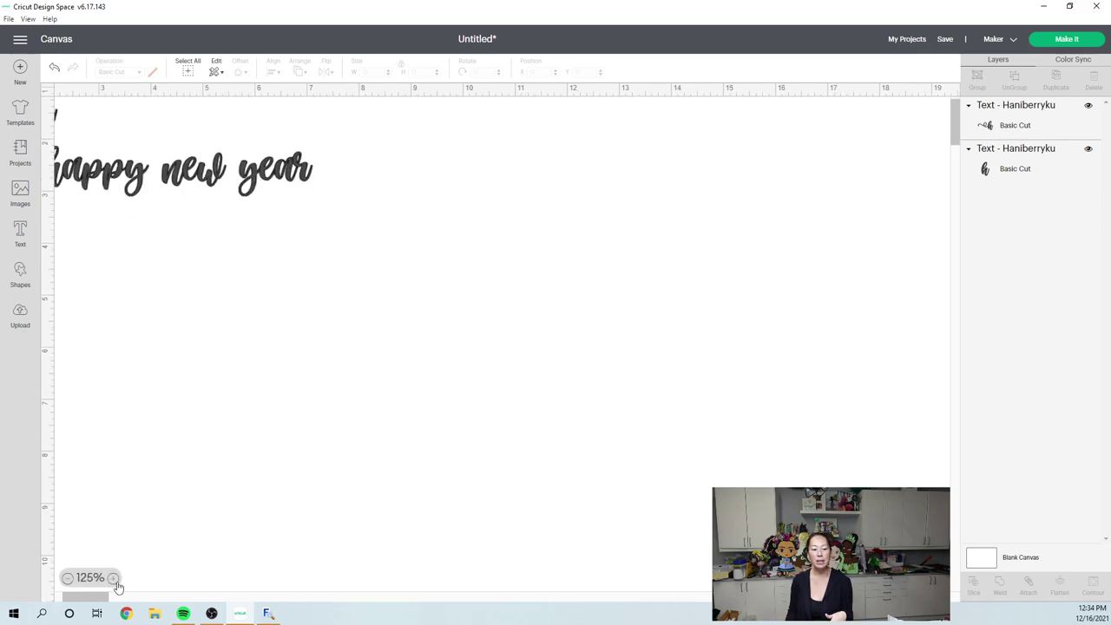
pyautogui.click(115, 578)
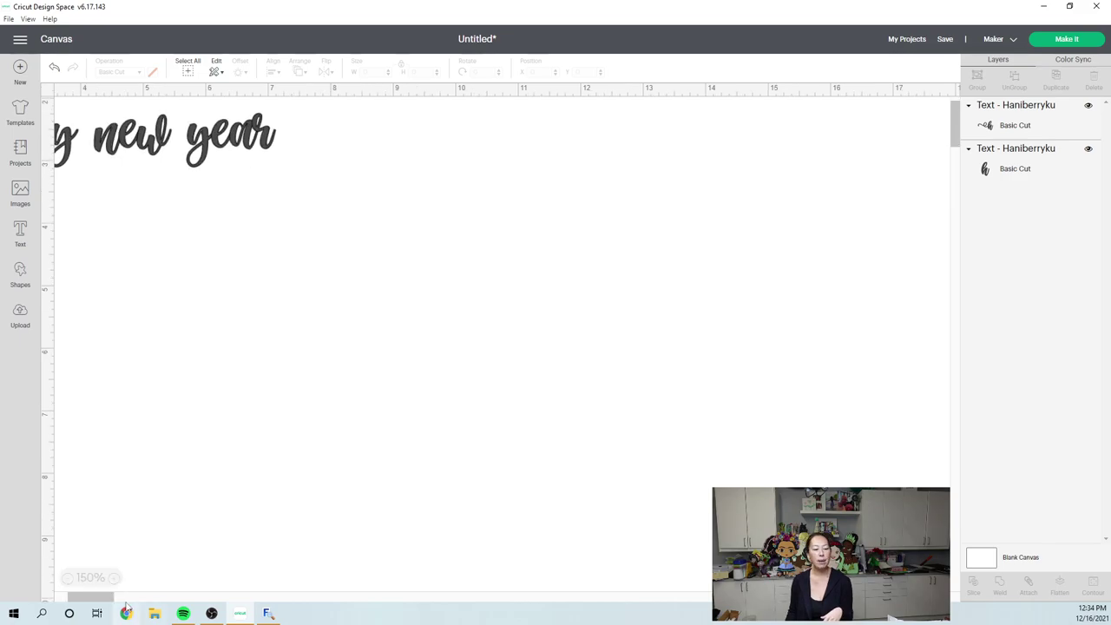
pyautogui.hscroll(-4, 41, 601)
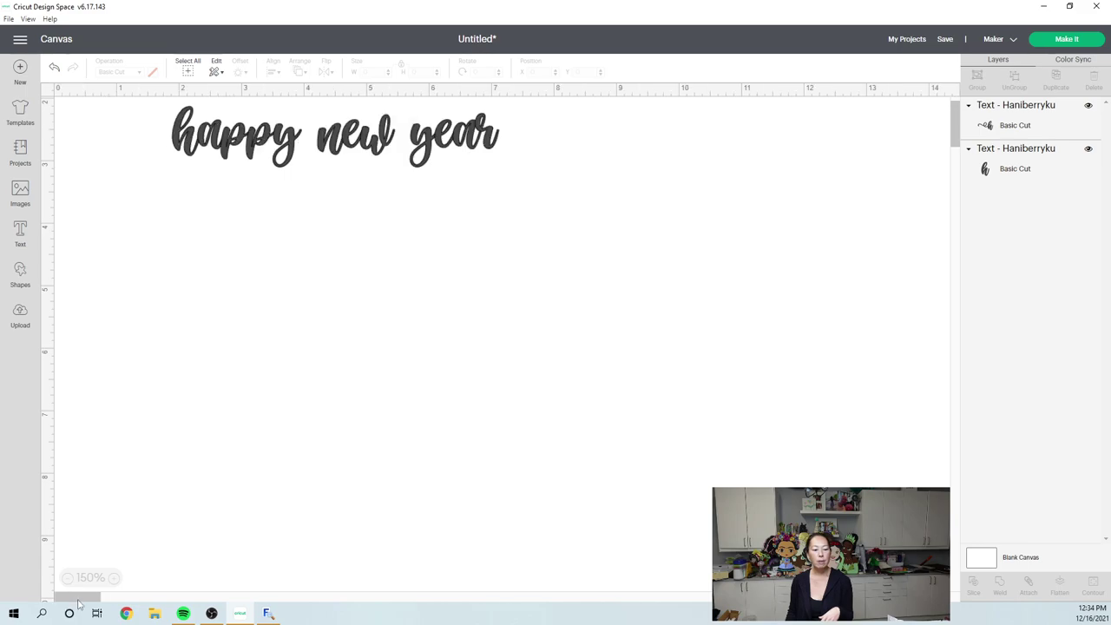
pyautogui.scroll(2, 166, 287)
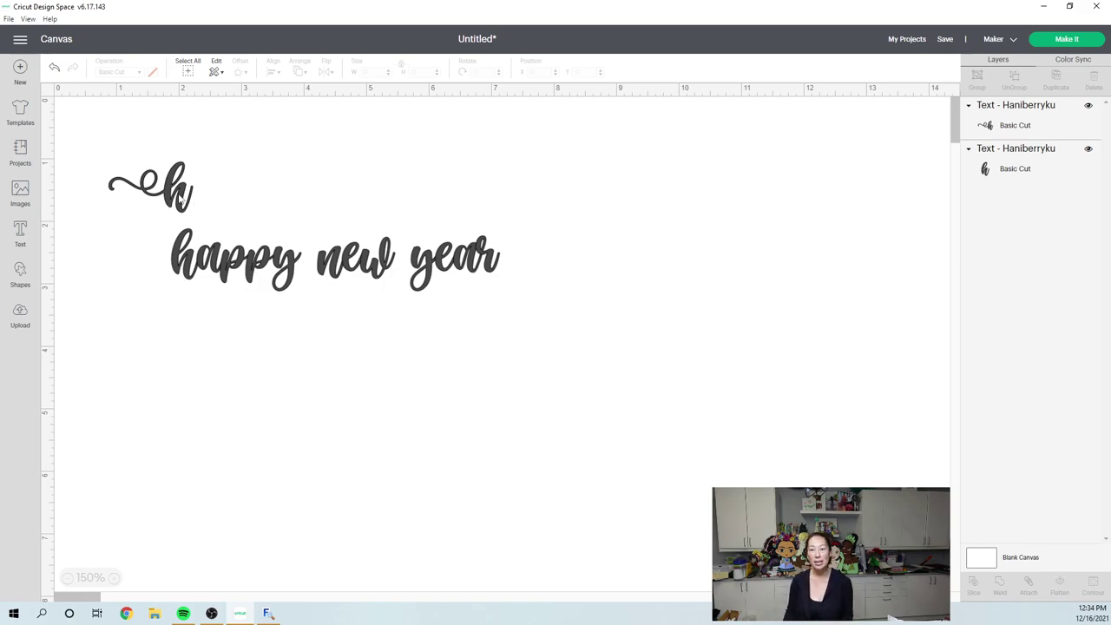
pyautogui.click(177, 270)
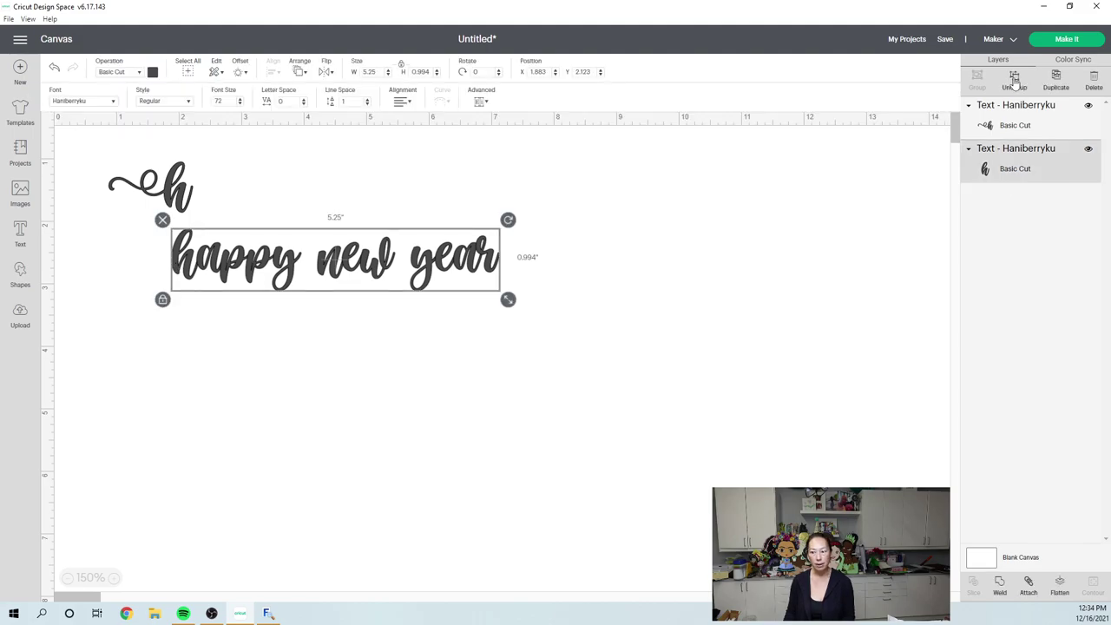
pyautogui.click(162, 238)
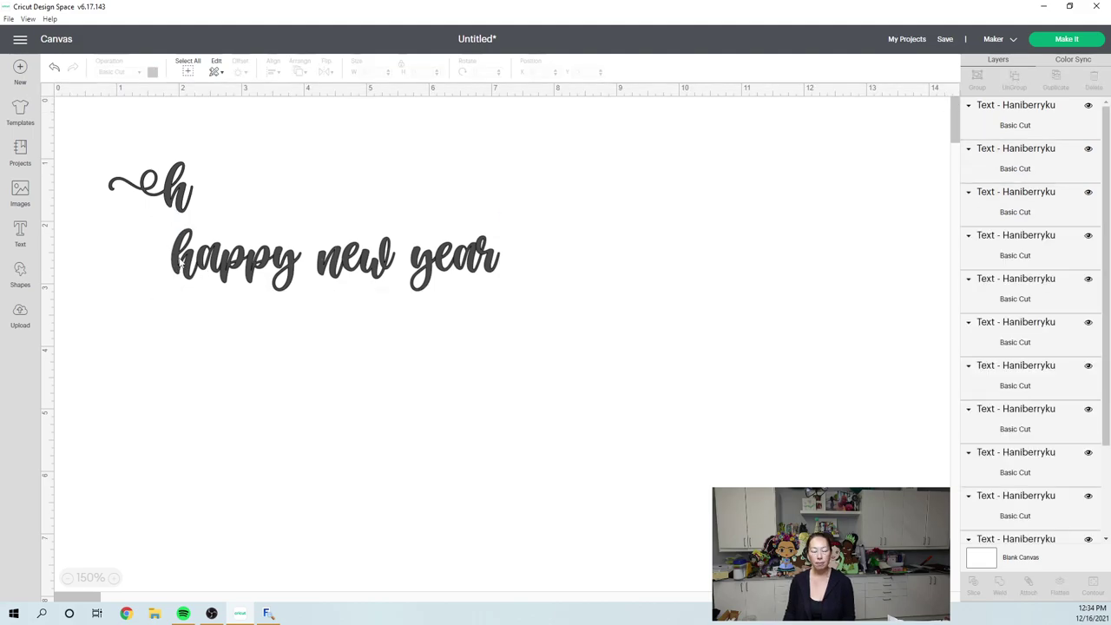
# - Delete the plain h and move the swash h down to begin 'appy'
pyautogui.click(184, 266)
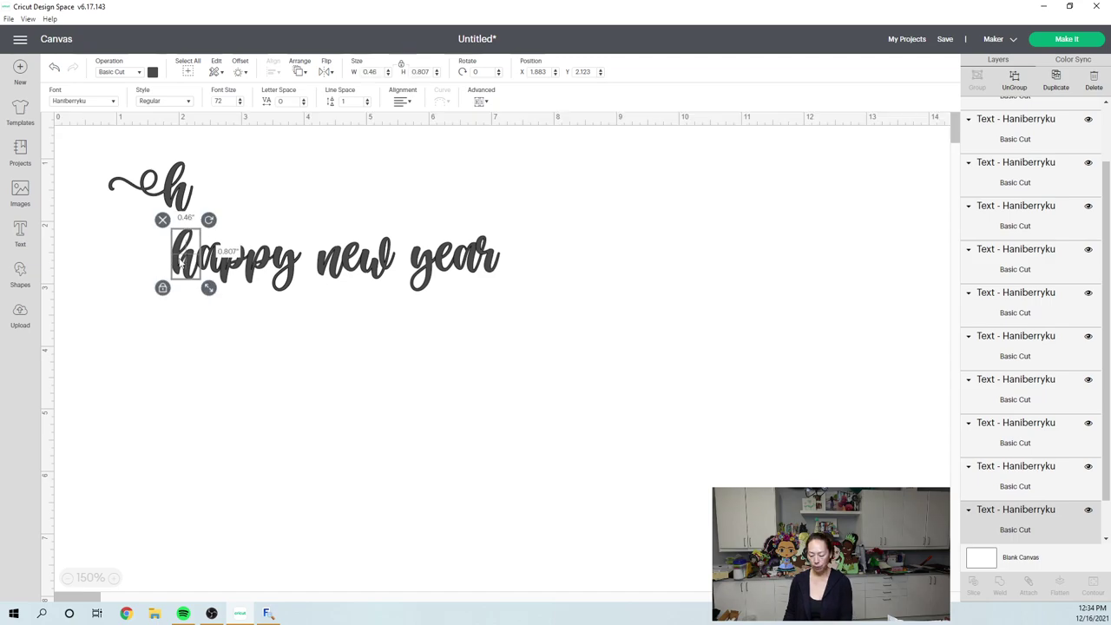
pyautogui.press('Delete')
pyautogui.moveTo(176, 205); pyautogui.dragTo(184, 274)
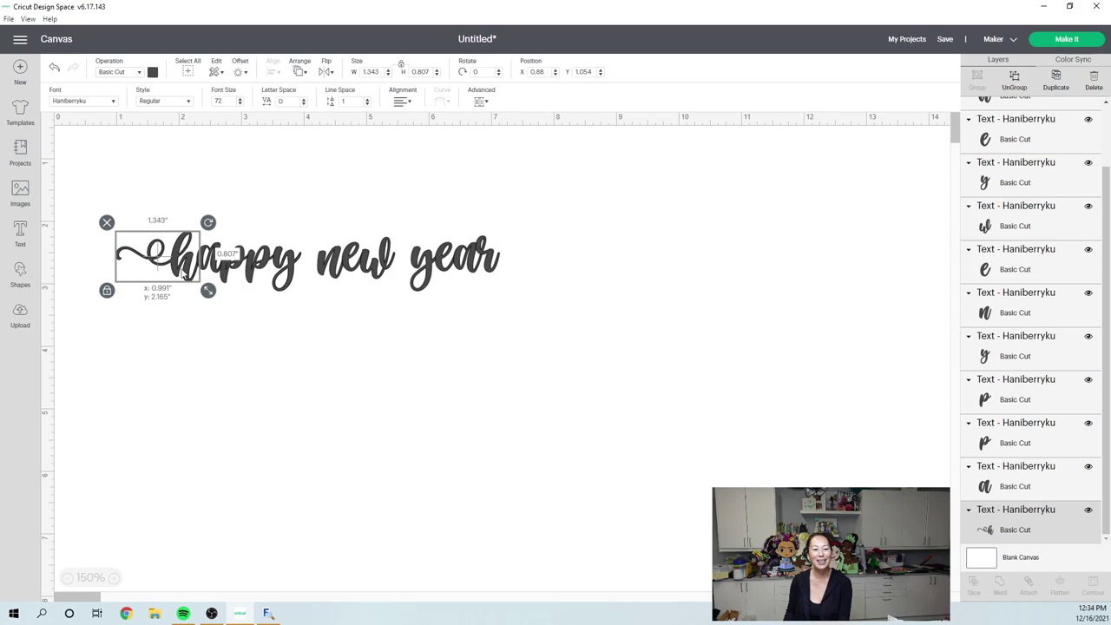
pyautogui.click(205, 295)
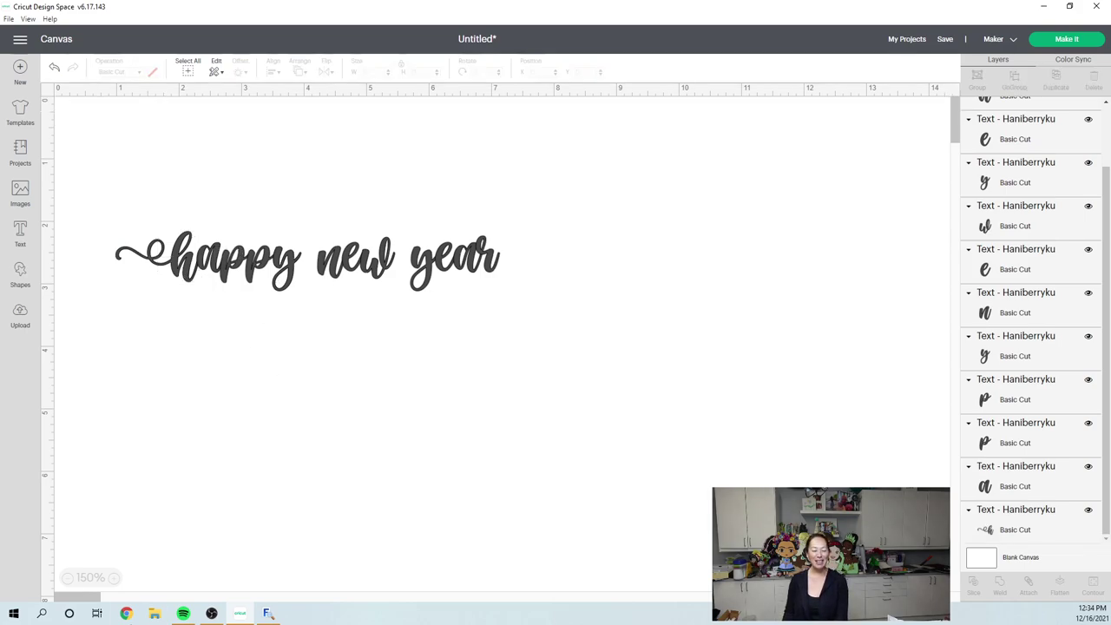
# - Choose the swash y glyph 0xF08F from Haniberryku's character grid in MainType
pyautogui.click(267, 613)
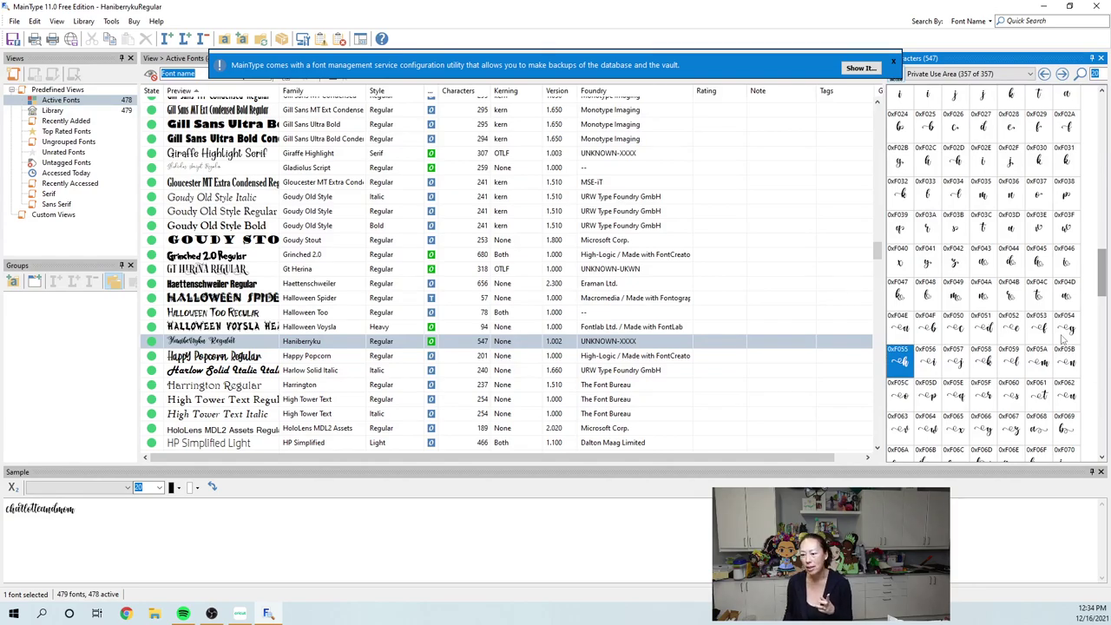
pyautogui.scroll(-1, 1061, 338)
pyautogui.scroll(-1, 1062, 338)
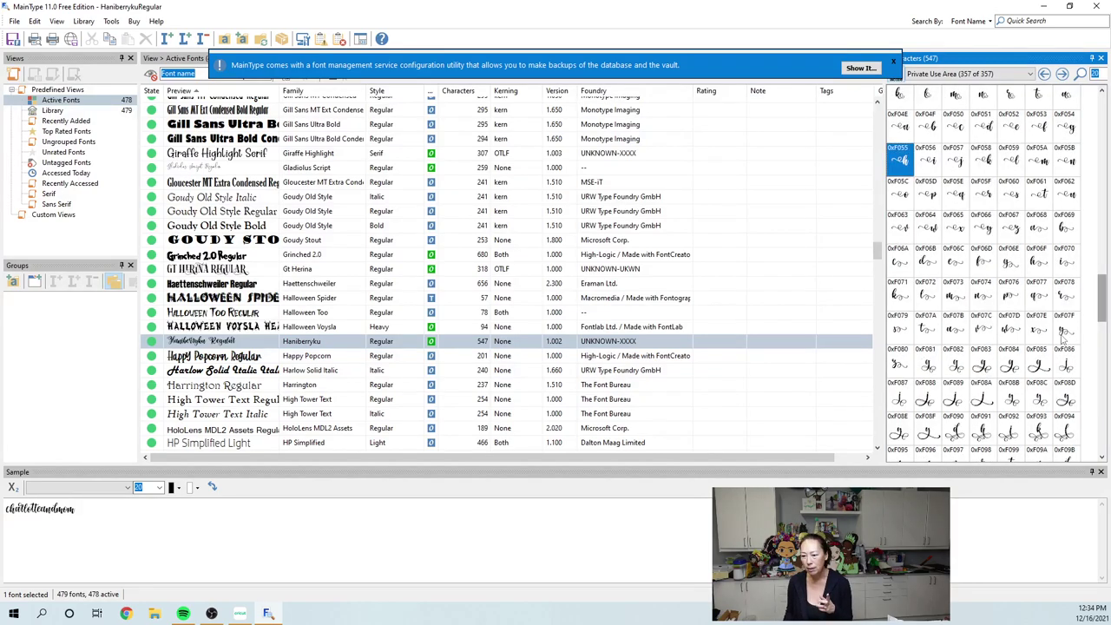
pyautogui.click(1035, 373)
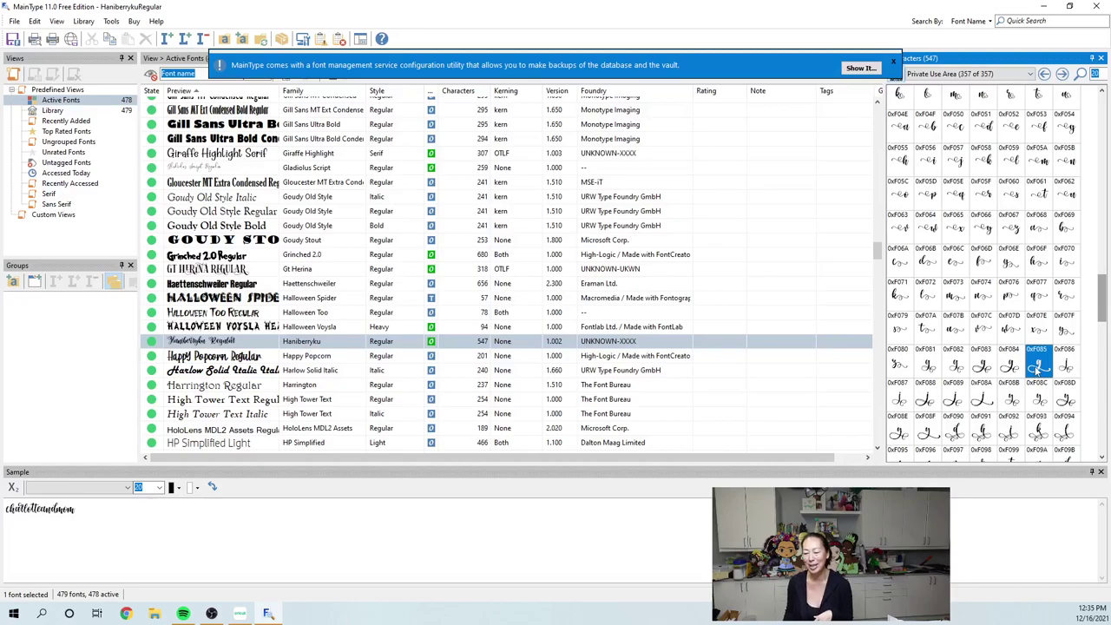
pyautogui.click(925, 436)
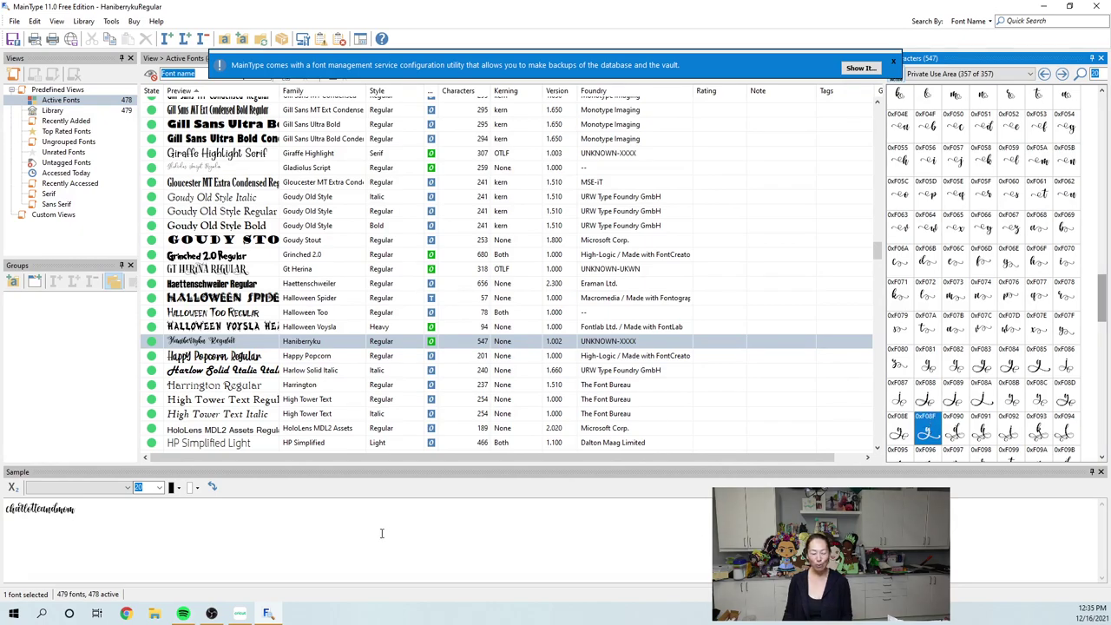
pyautogui.click(239, 612)
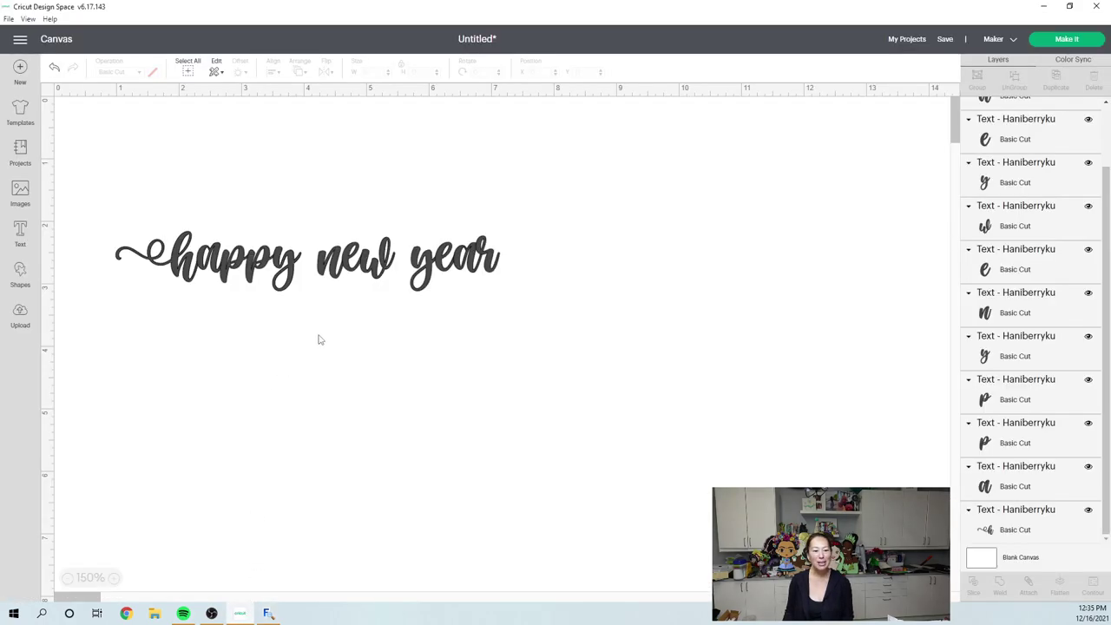
# - Paste the swash y into a new text box and try it against 'happy new'
pyautogui.click(22, 242)
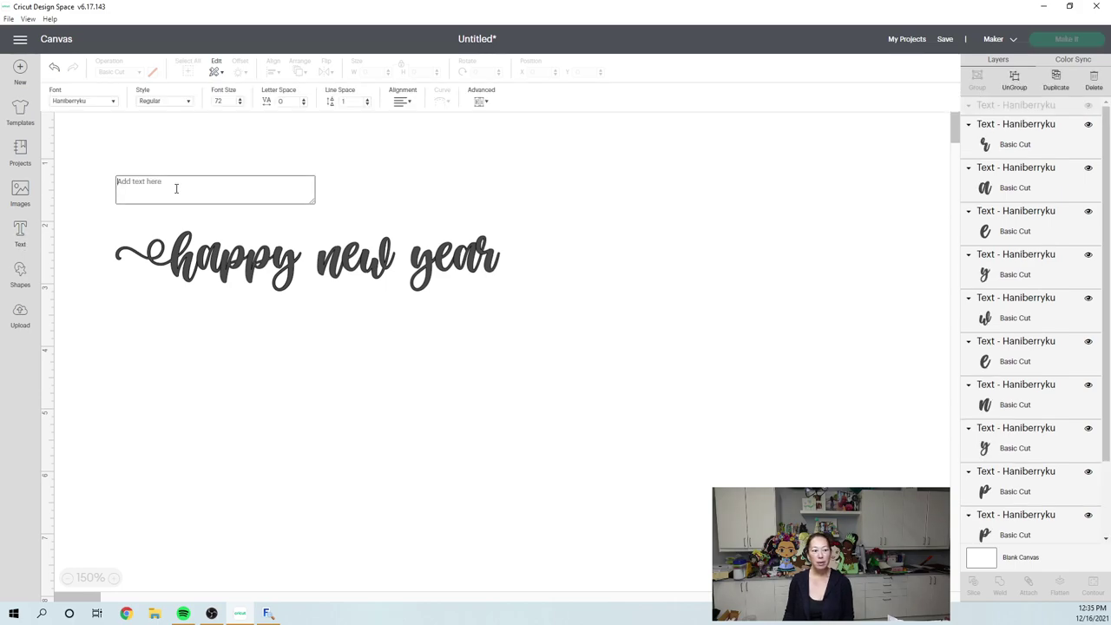
pyautogui.write('y')
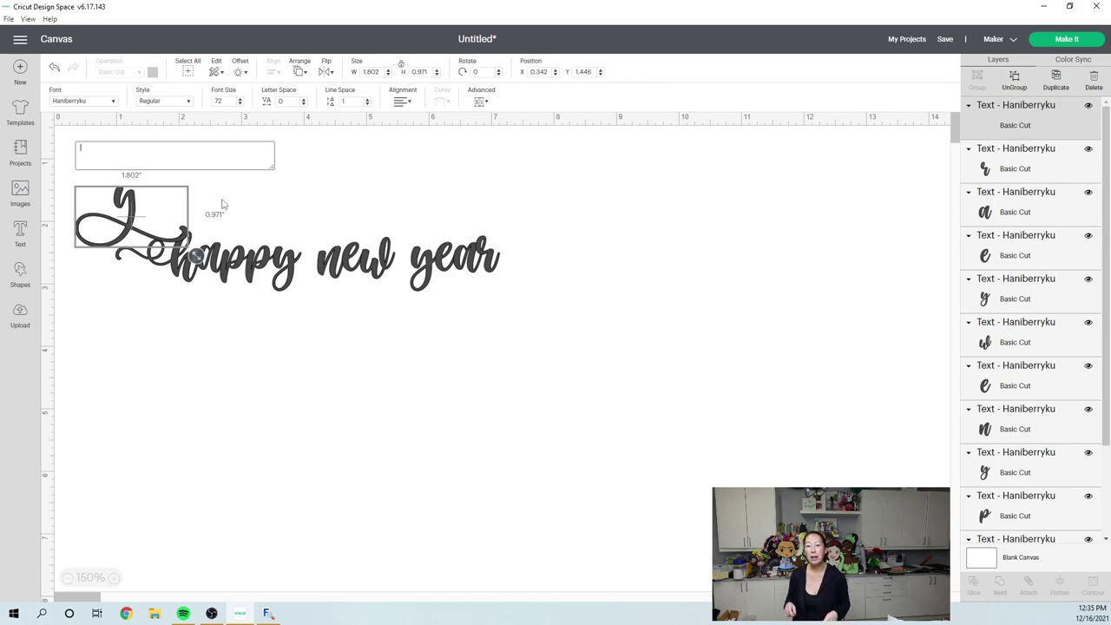
pyautogui.click(275, 239)
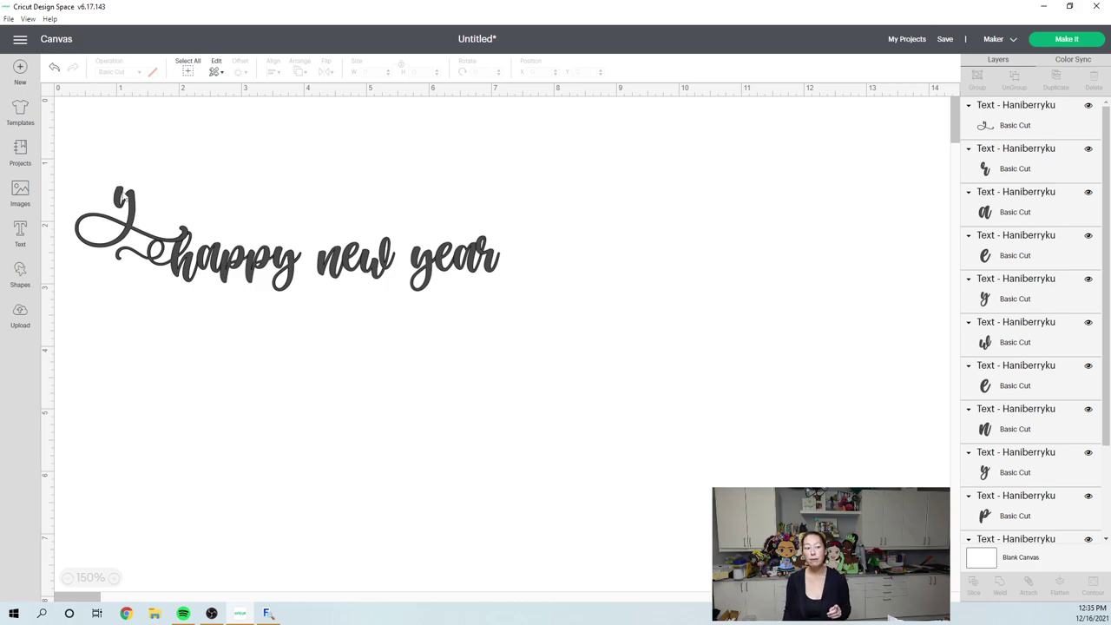
pyautogui.moveTo(137, 201); pyautogui.dragTo(282, 356)
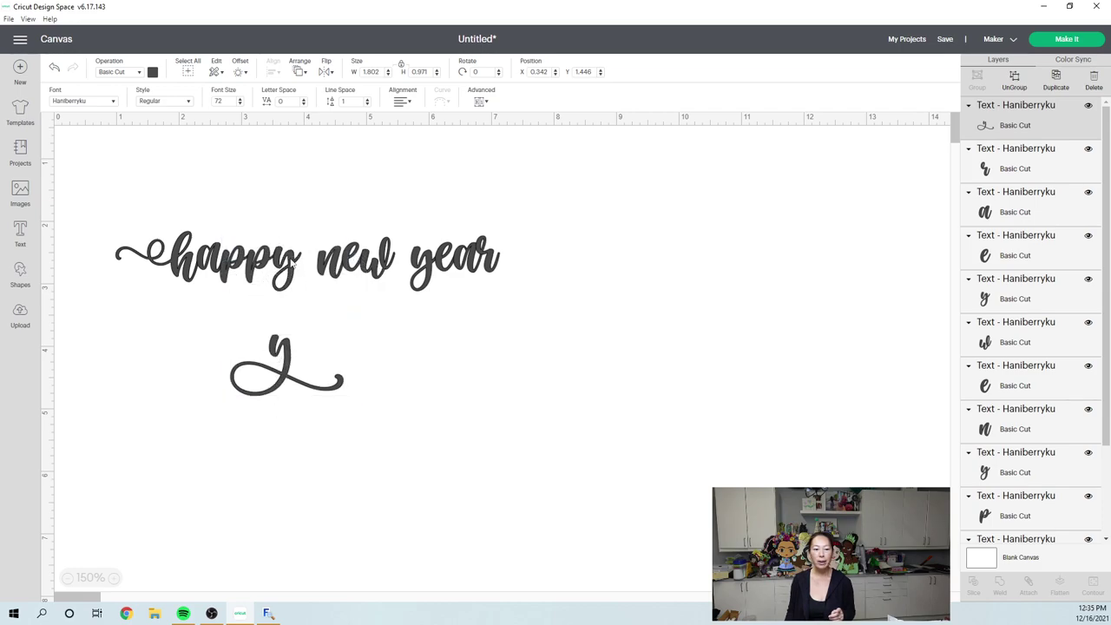
# - Move the plain y out to the lower right and fit the swash y into happy
pyautogui.click(288, 269)
pyautogui.moveTo(291, 264); pyautogui.dragTo(576, 467)
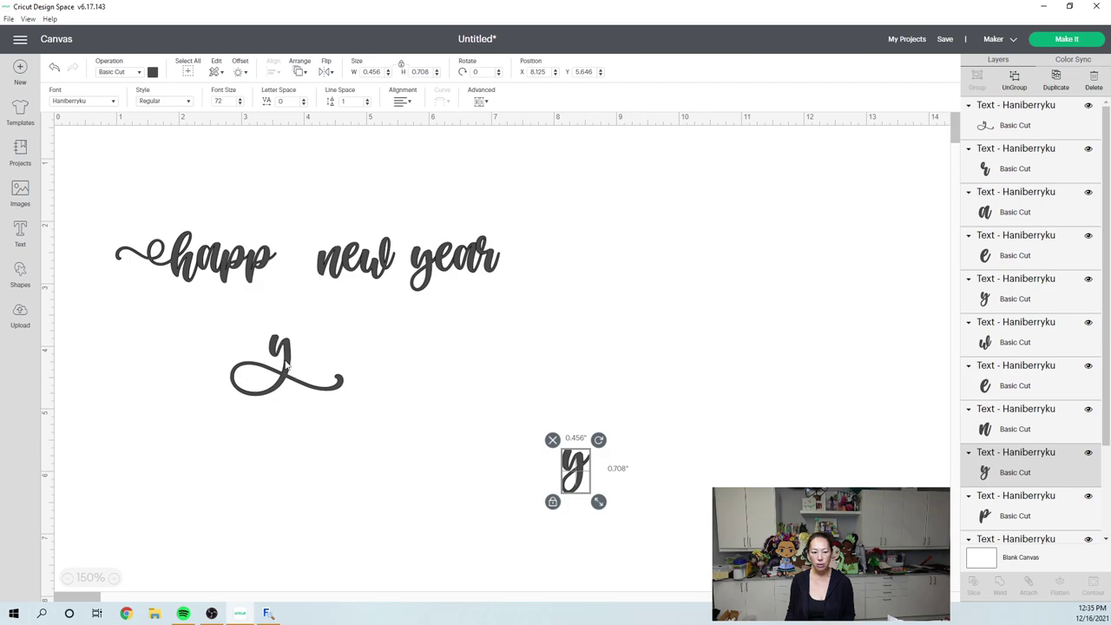
pyautogui.moveTo(286, 364); pyautogui.dragTo(289, 277)
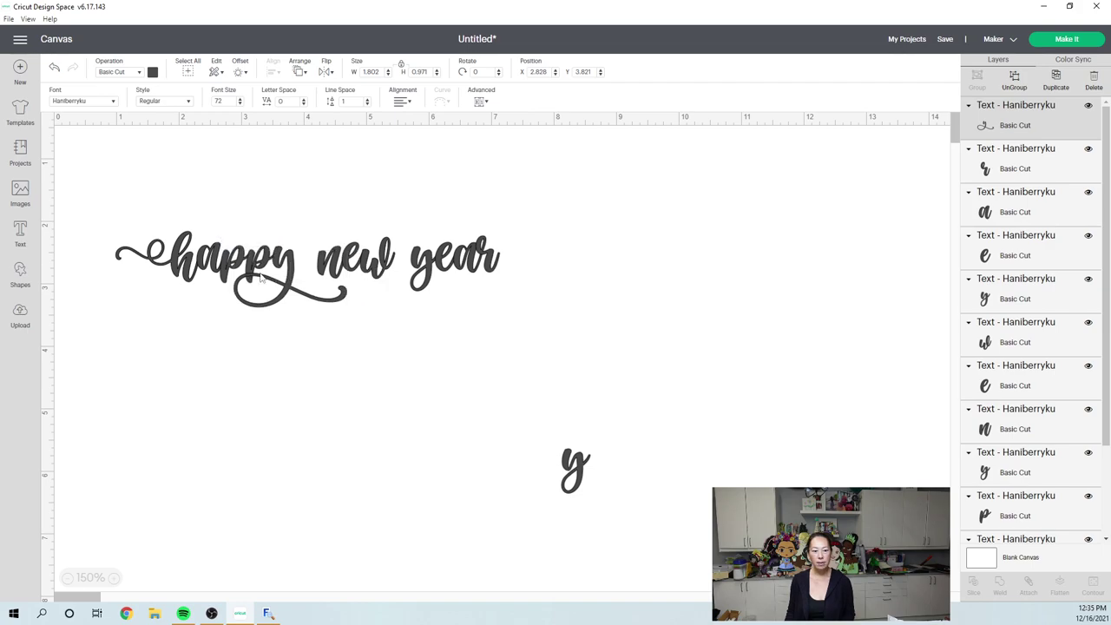
pyautogui.click(476, 304)
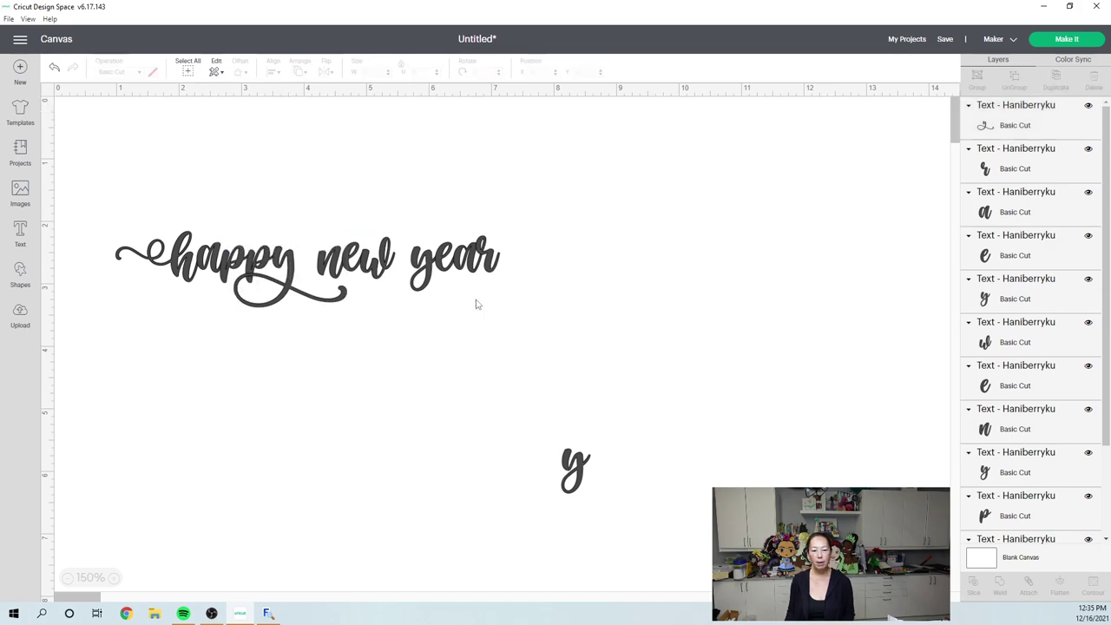
pyautogui.click(576, 467)
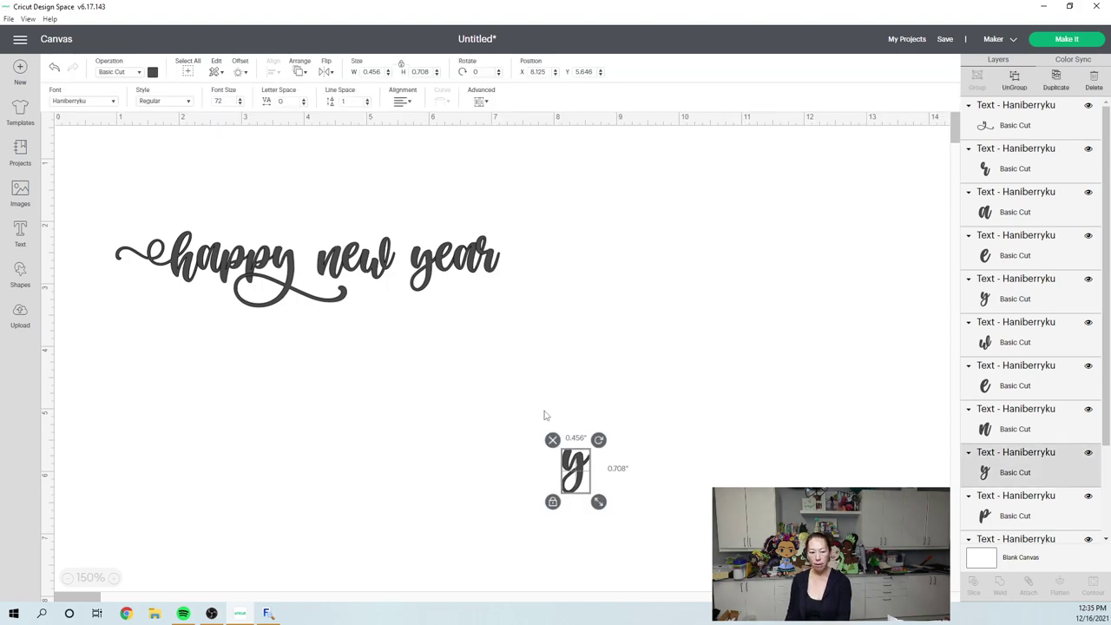
pyautogui.moveTo(316, 226); pyautogui.dragTo(395, 269)
pyautogui.click(388, 224)
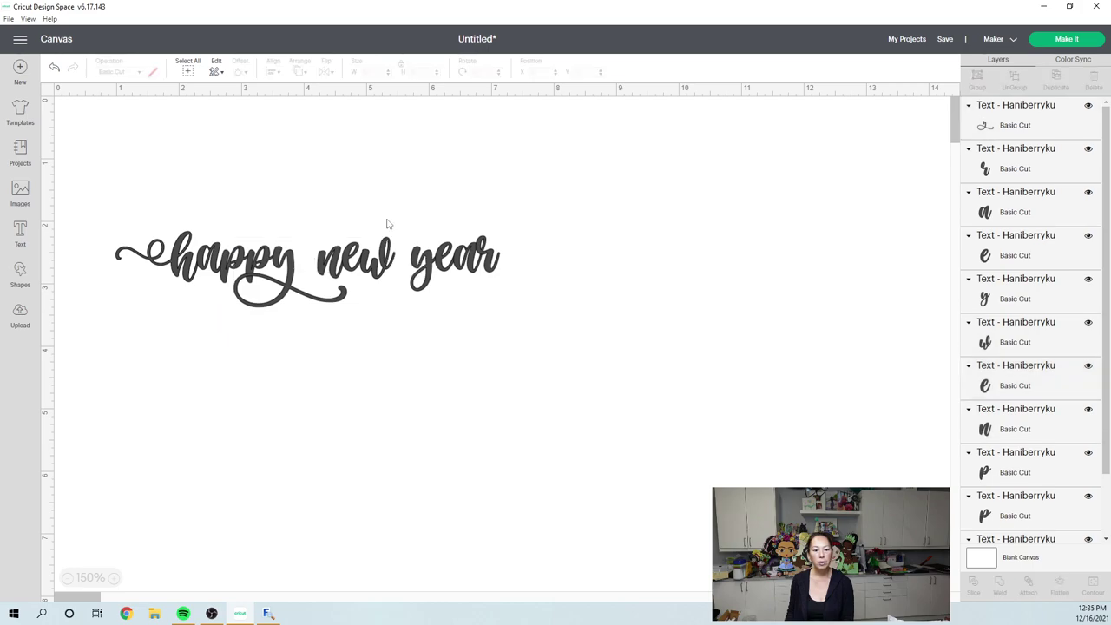
# - Drag the four letters of 'year' to the lower left, then weld 'happy' with its swashes
pyautogui.moveTo(401, 230); pyautogui.dragTo(362, 252)
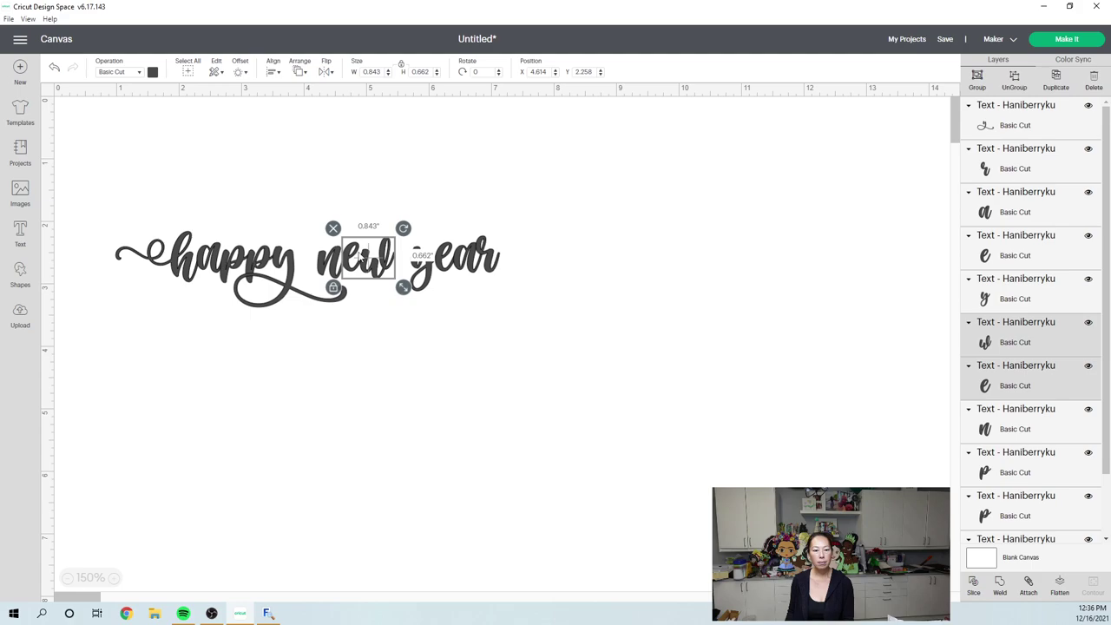
pyautogui.keyDown('shift'); pyautogui.click(330, 264); pyautogui.keyUp('shift')
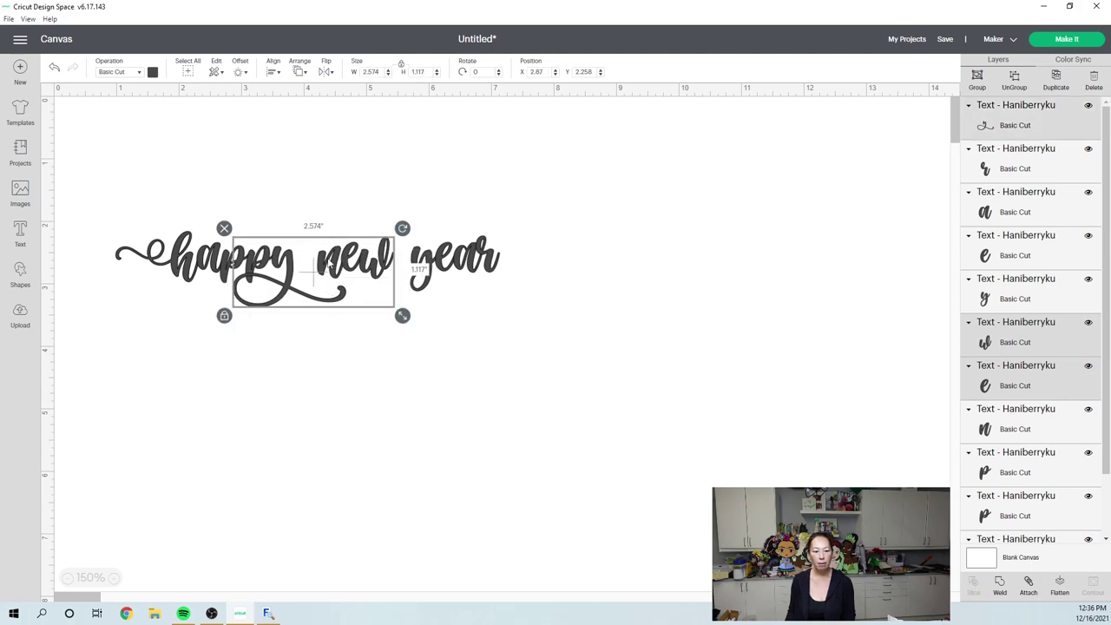
pyautogui.click(530, 220)
pyautogui.moveTo(540, 292); pyautogui.dragTo(411, 214)
pyautogui.moveTo(460, 259); pyautogui.dragTo(197, 422)
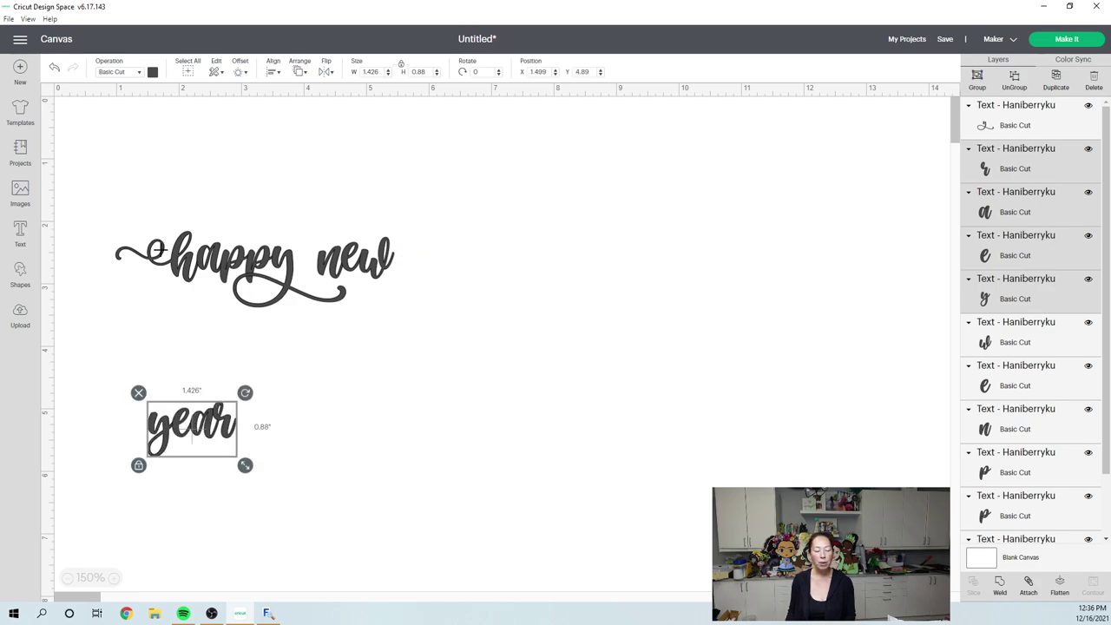
pyautogui.moveTo(122, 193); pyautogui.dragTo(295, 300)
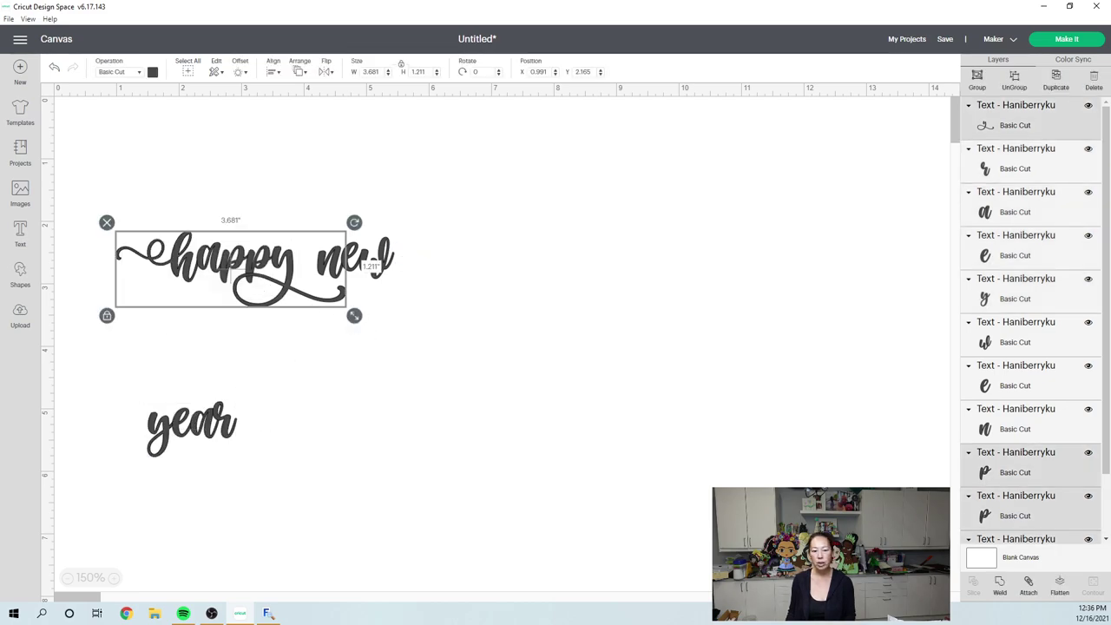
pyautogui.click(999, 584)
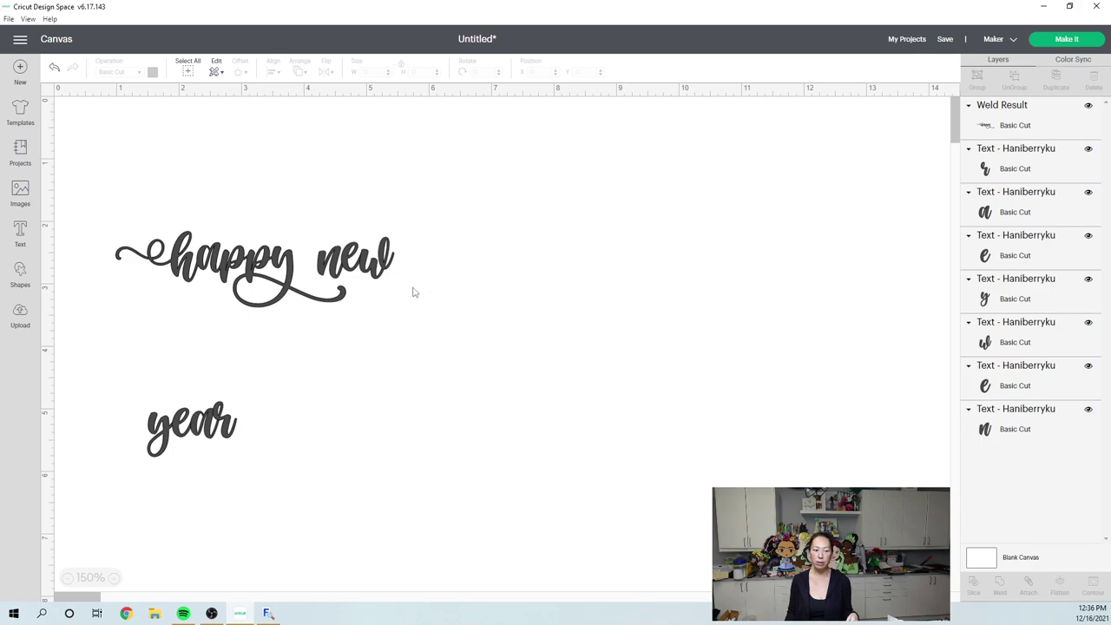
# - Move the welded 'happy' up and right, and place the letters of 'year' under 'new'
pyautogui.moveTo(233, 258); pyautogui.dragTo(544, 199)
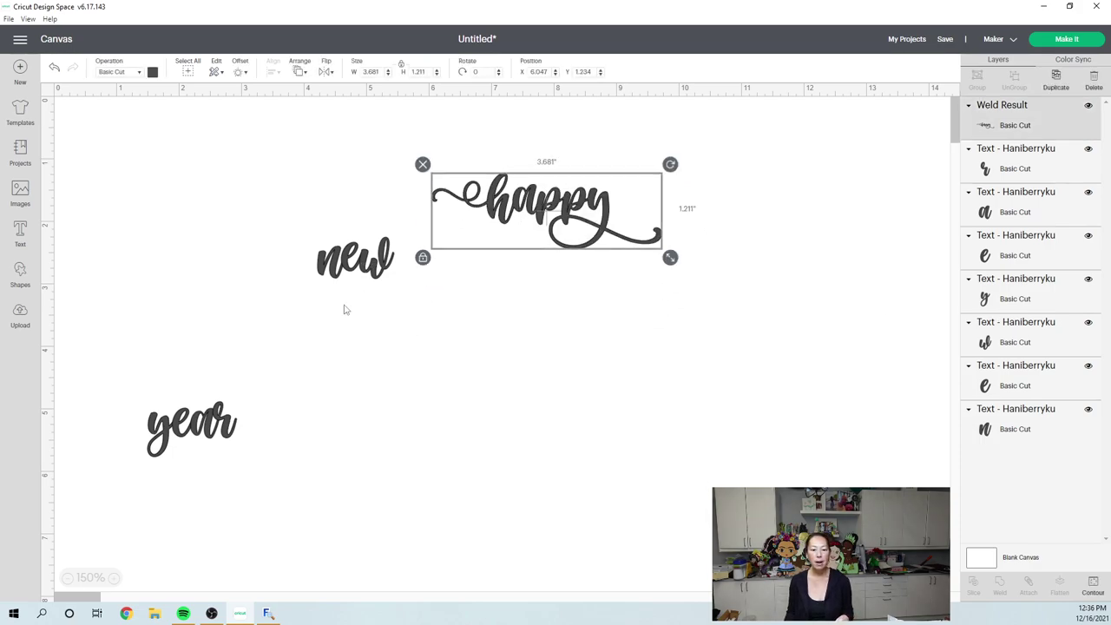
pyautogui.click(294, 281)
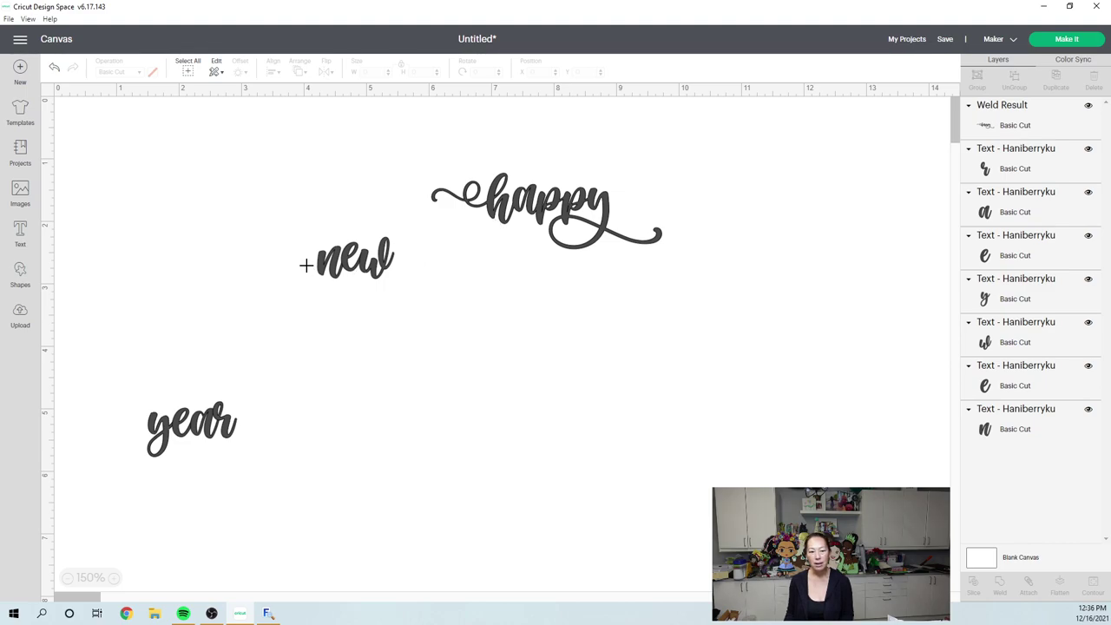
pyautogui.moveTo(306, 264); pyautogui.dragTo(521, 246)
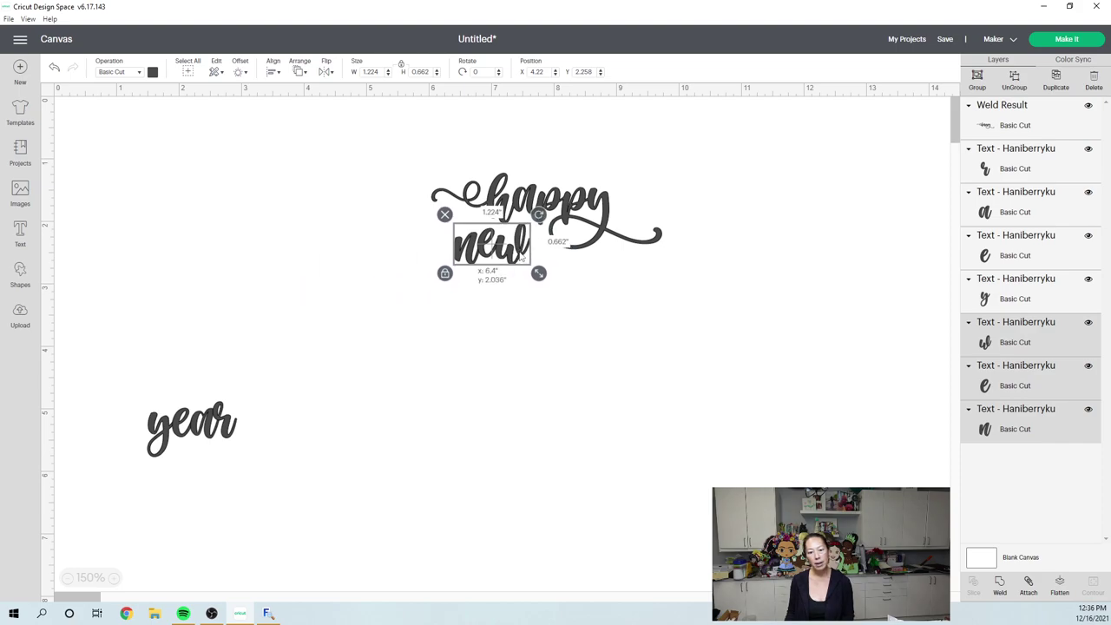
pyautogui.moveTo(114, 408); pyautogui.dragTo(536, 292)
pyautogui.click(475, 293)
pyautogui.click(519, 301)
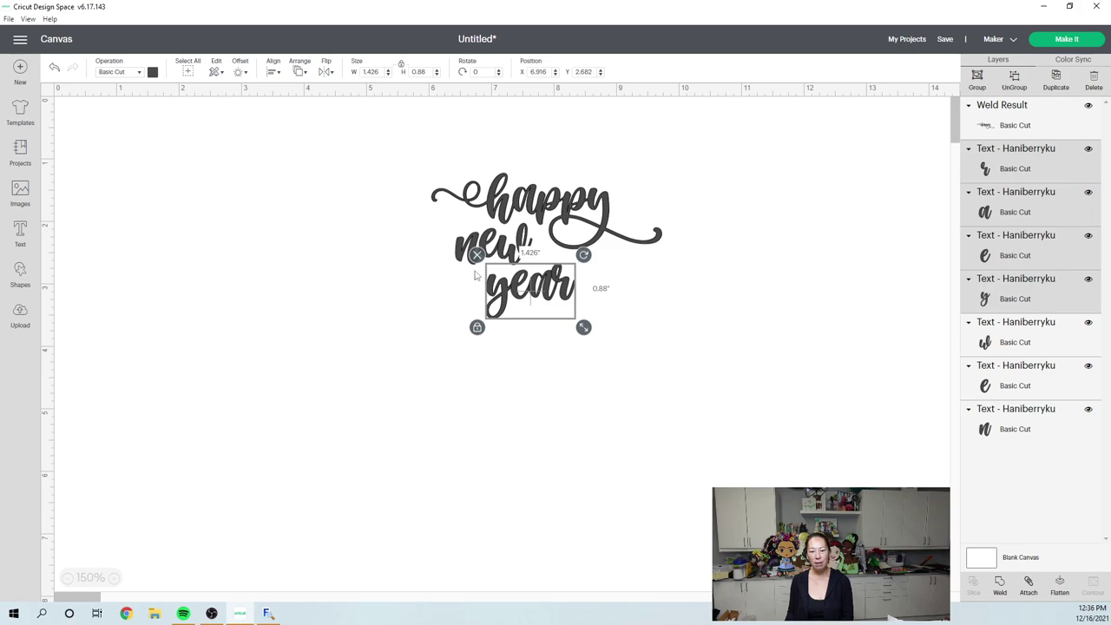
pyautogui.moveTo(409, 244); pyautogui.dragTo(565, 241)
# - Weld 'new' into one shape, tuck it under 'happy', and move 'year' up beneath it
pyautogui.click(383, 248)
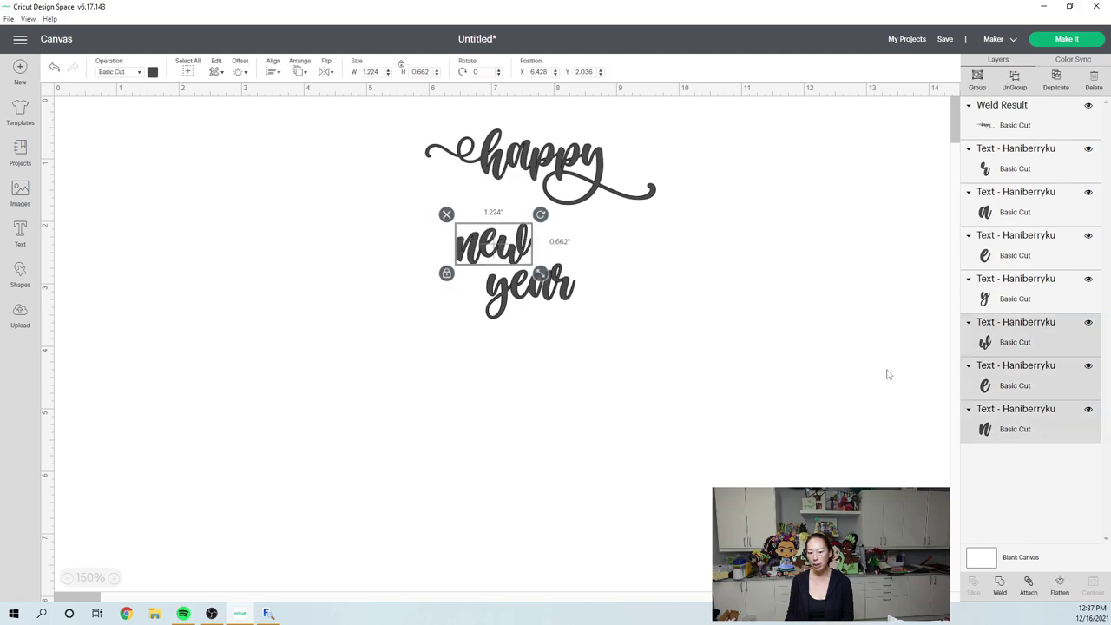
pyautogui.click(998, 587)
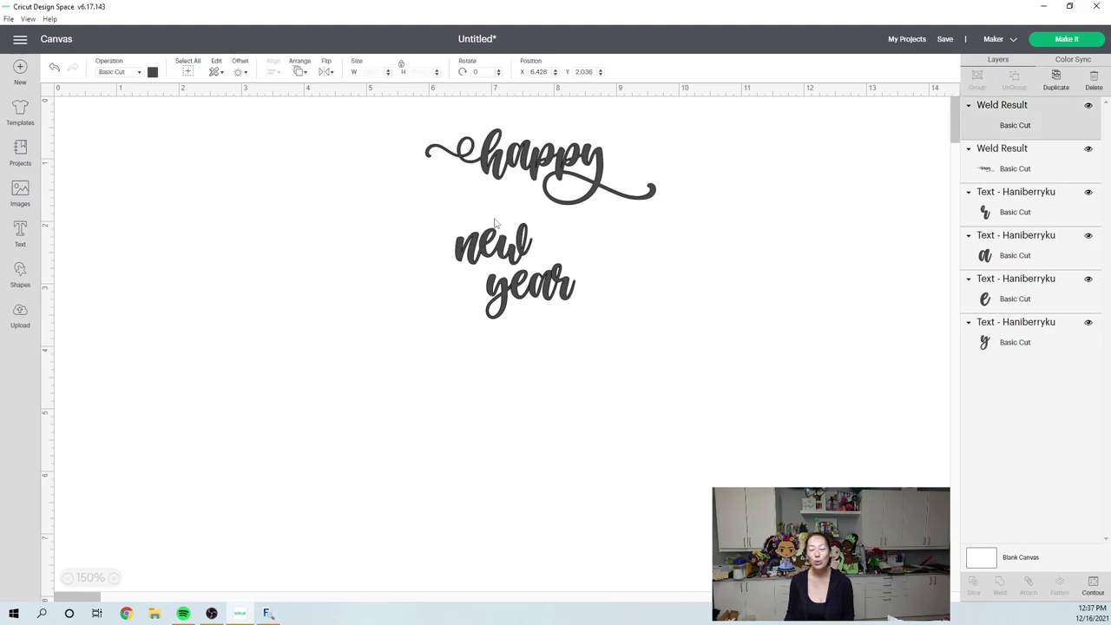
pyautogui.moveTo(497, 249); pyautogui.dragTo(490, 201)
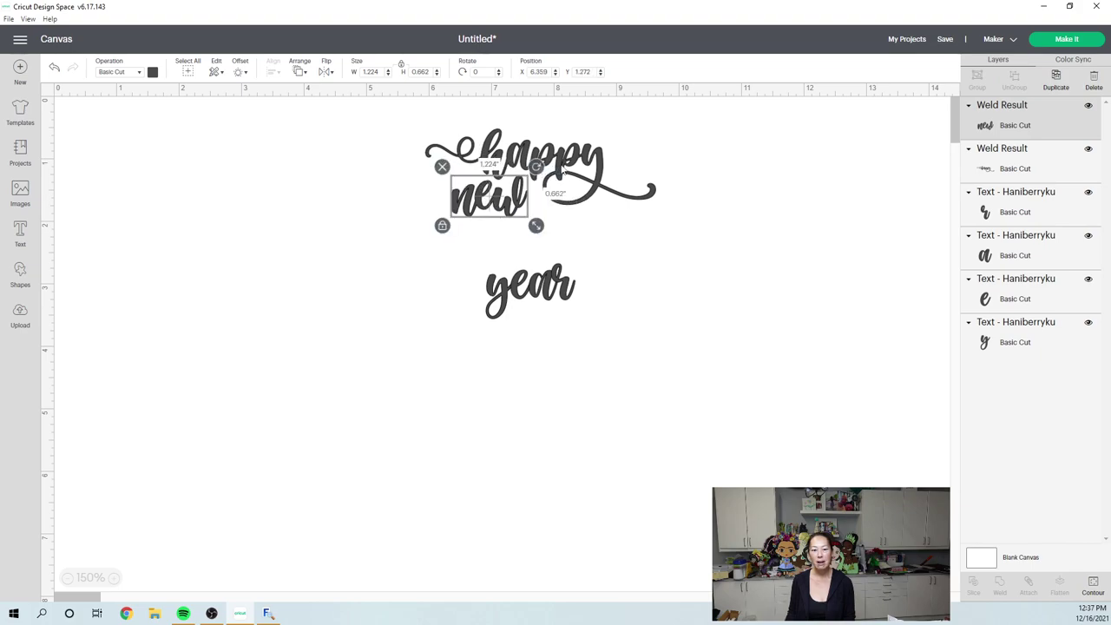
pyautogui.click(444, 291)
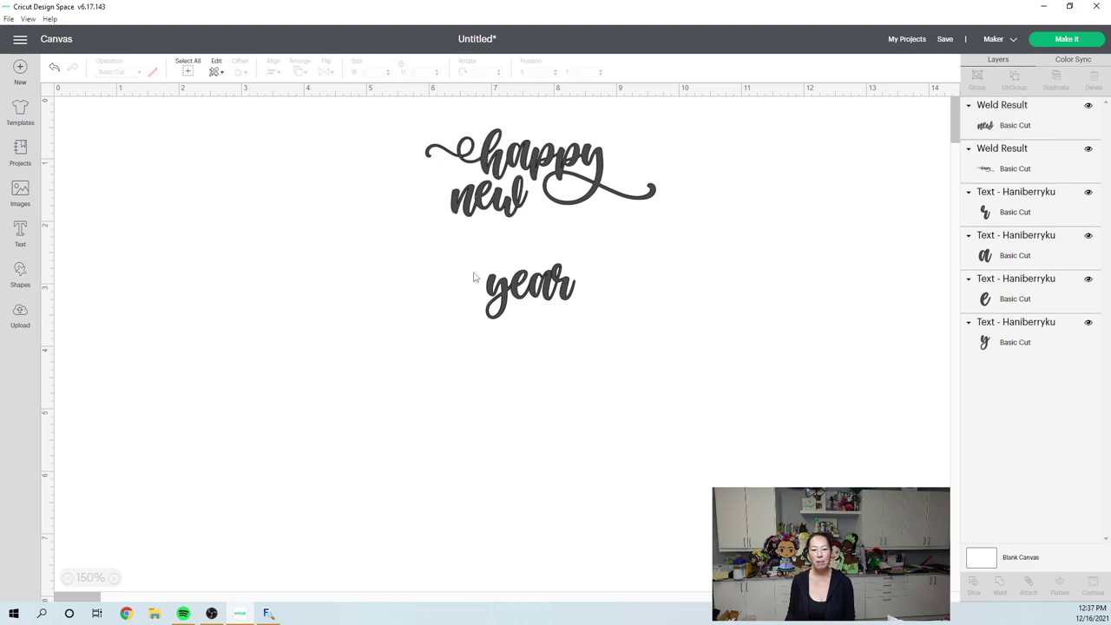
pyautogui.moveTo(474, 268); pyautogui.dragTo(636, 321)
pyautogui.moveTo(555, 296); pyautogui.dragTo(548, 245)
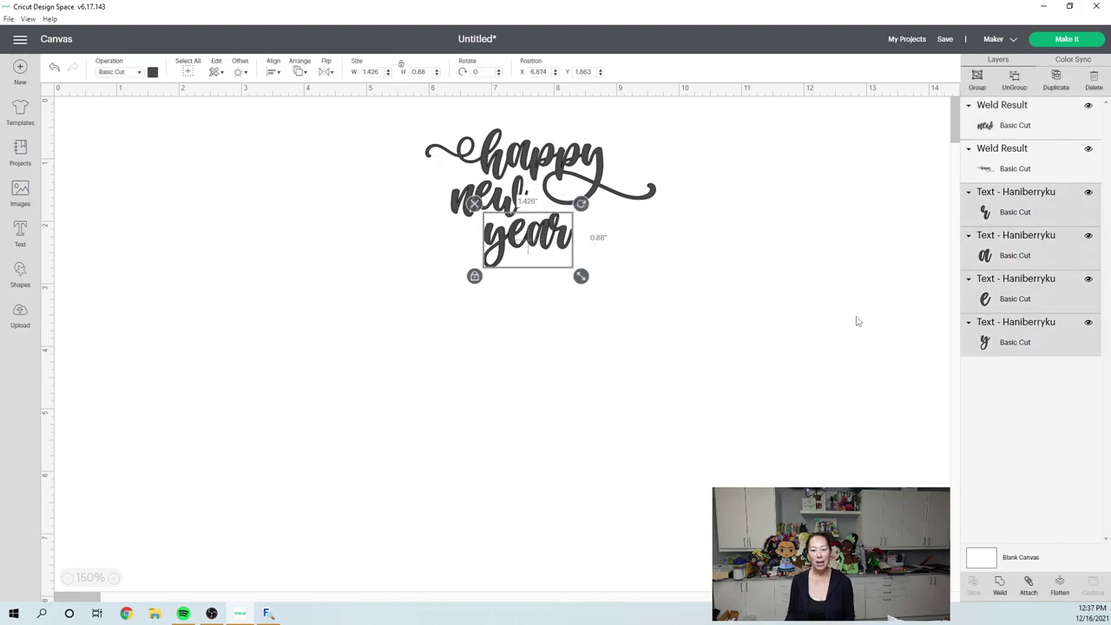
pyautogui.click(595, 427)
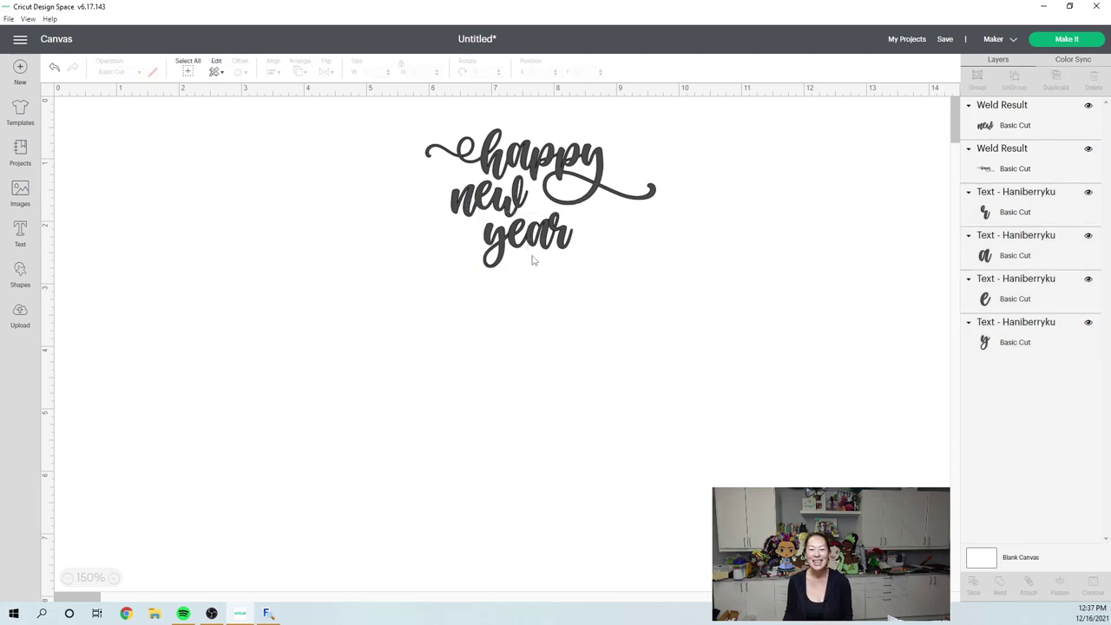
# - Pick Haniberryku's swash glyph 0xF08D in MainType, then return to Cricut Design Space
pyautogui.click(267, 613)
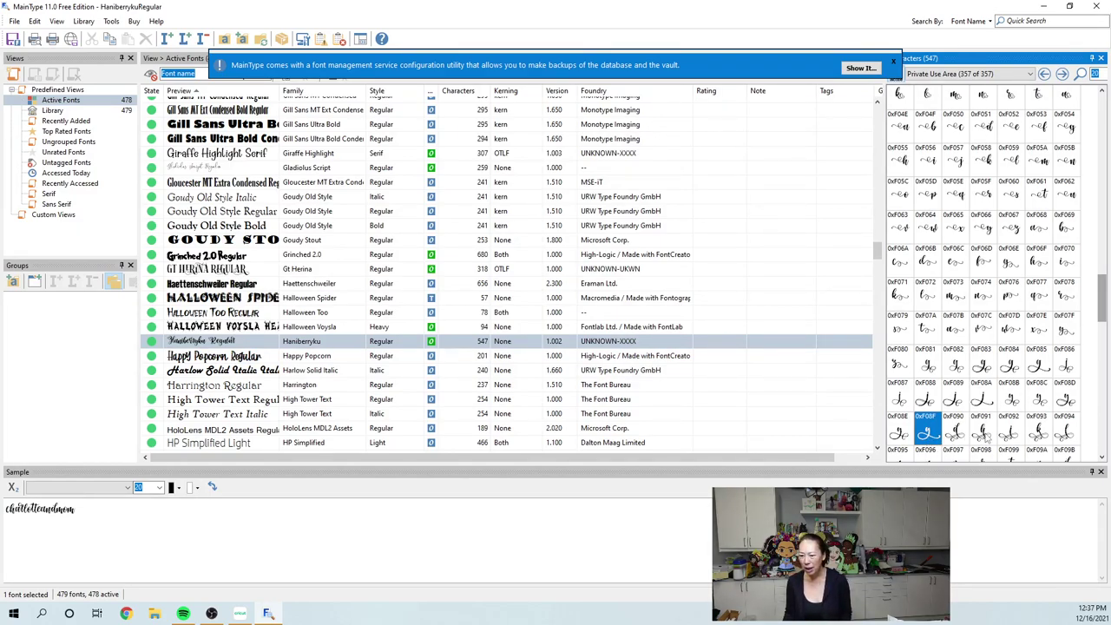
pyautogui.click(1062, 404)
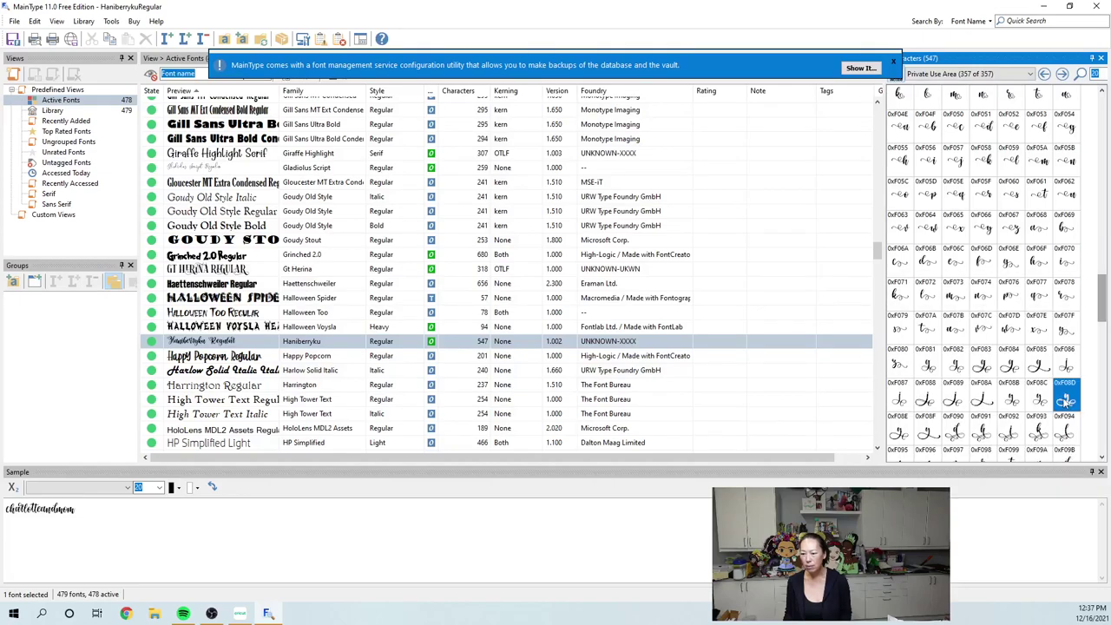
pyautogui.click(240, 614)
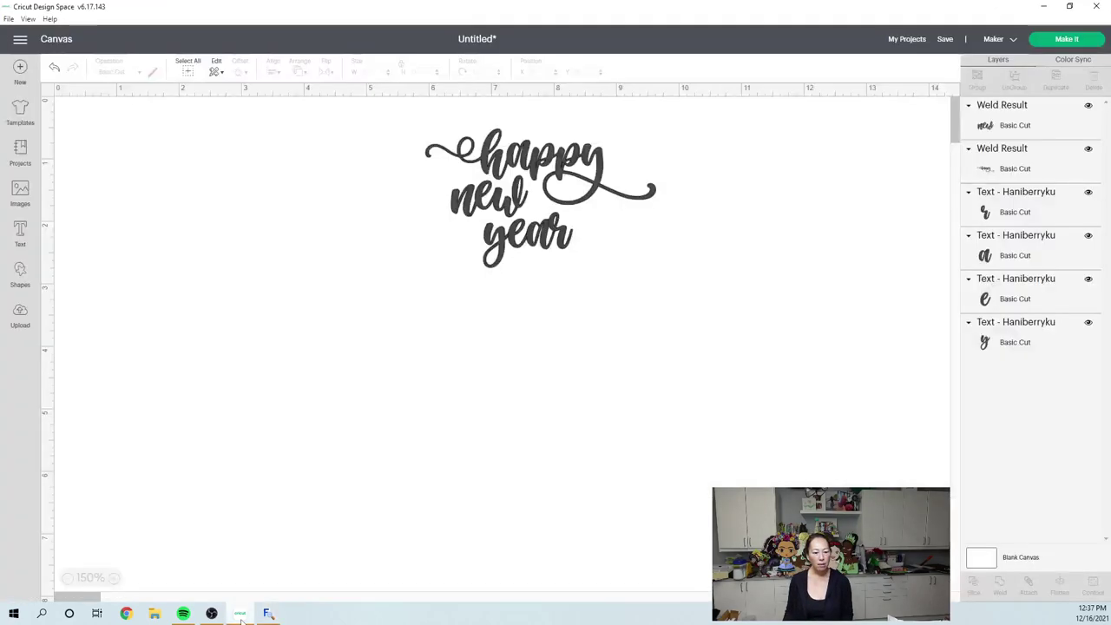
# - Add a new text layer holding the glyph at the canvas's top left
pyautogui.click(21, 234)
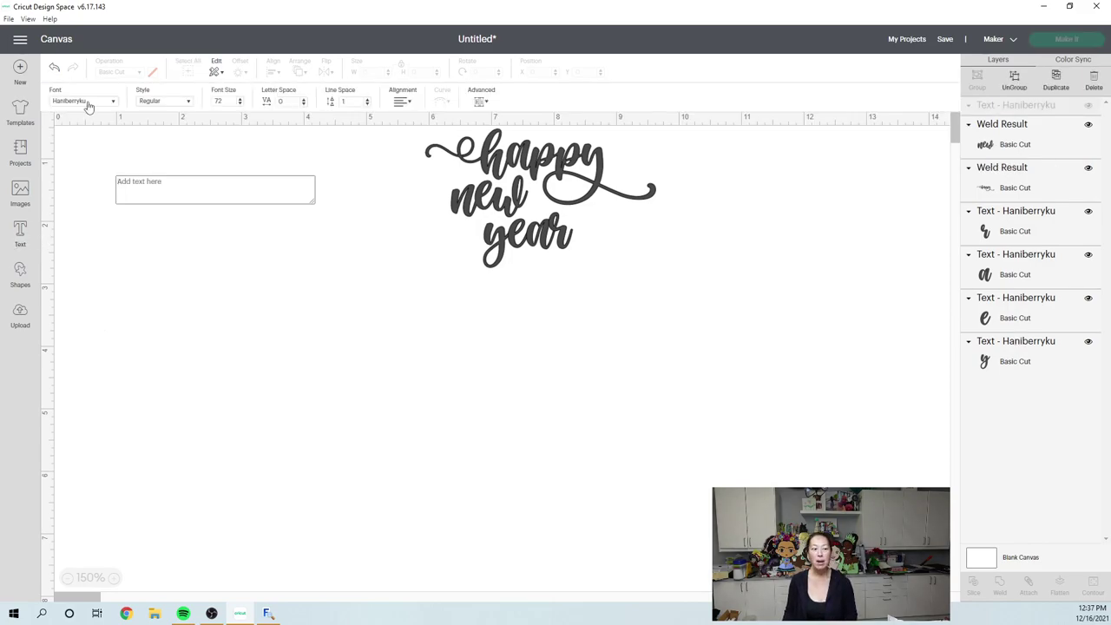
pyautogui.click(87, 103)
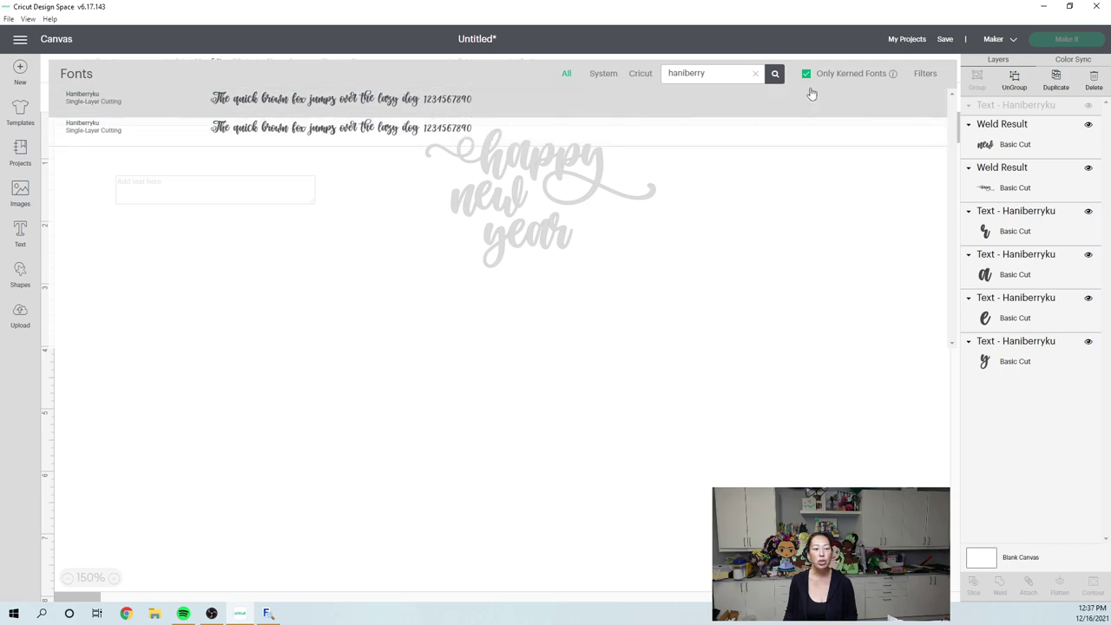
pyautogui.click(756, 75)
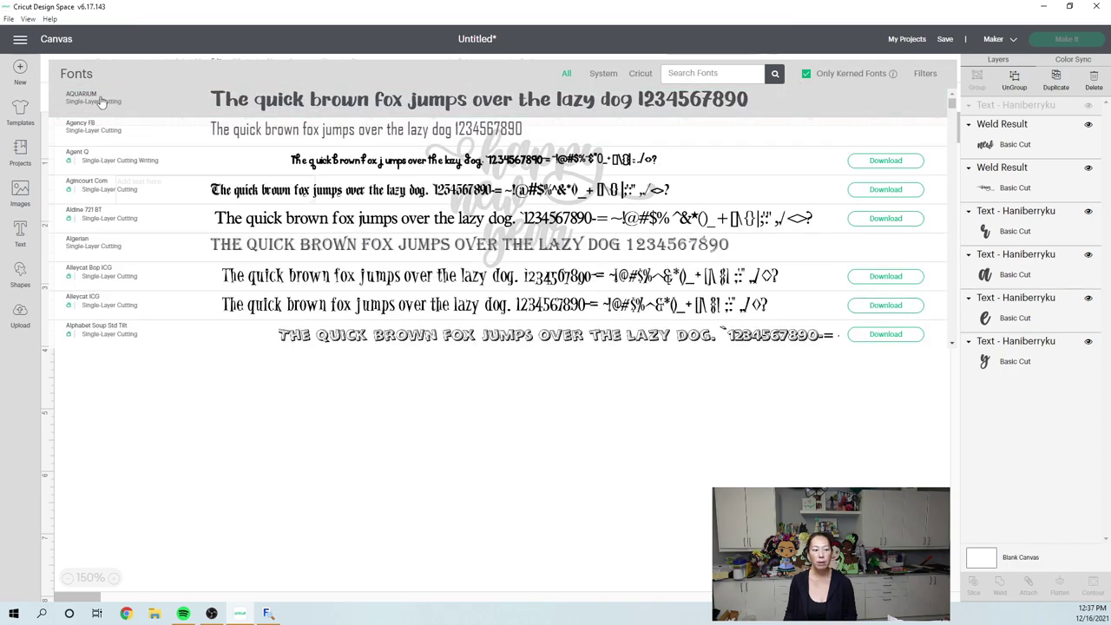
pyautogui.click(135, 111)
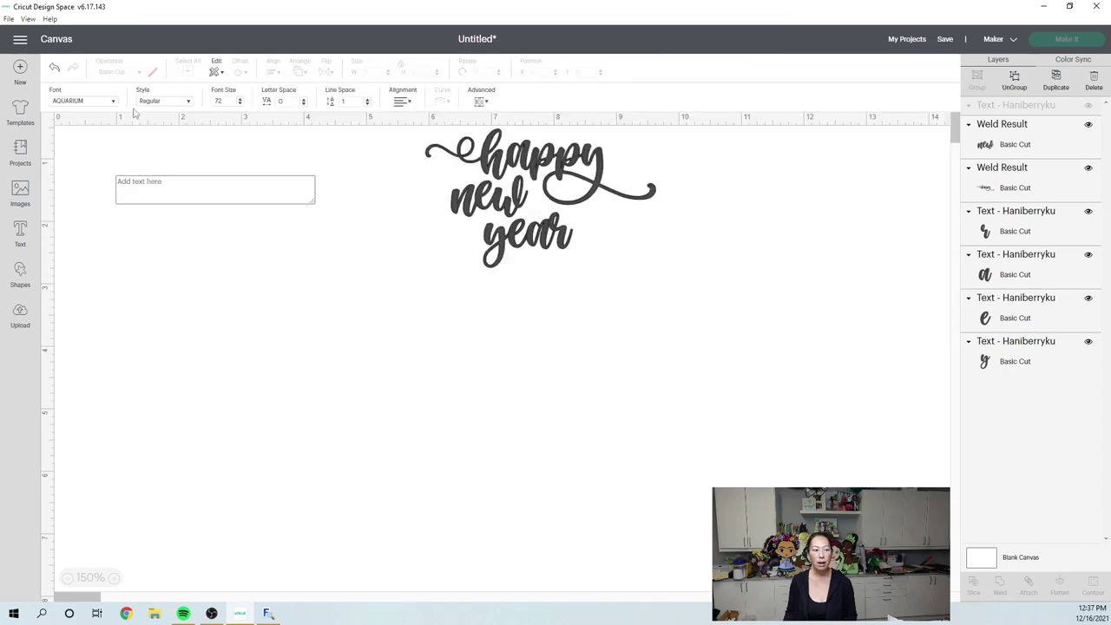
pyautogui.click(153, 185)
pyautogui.write('h')
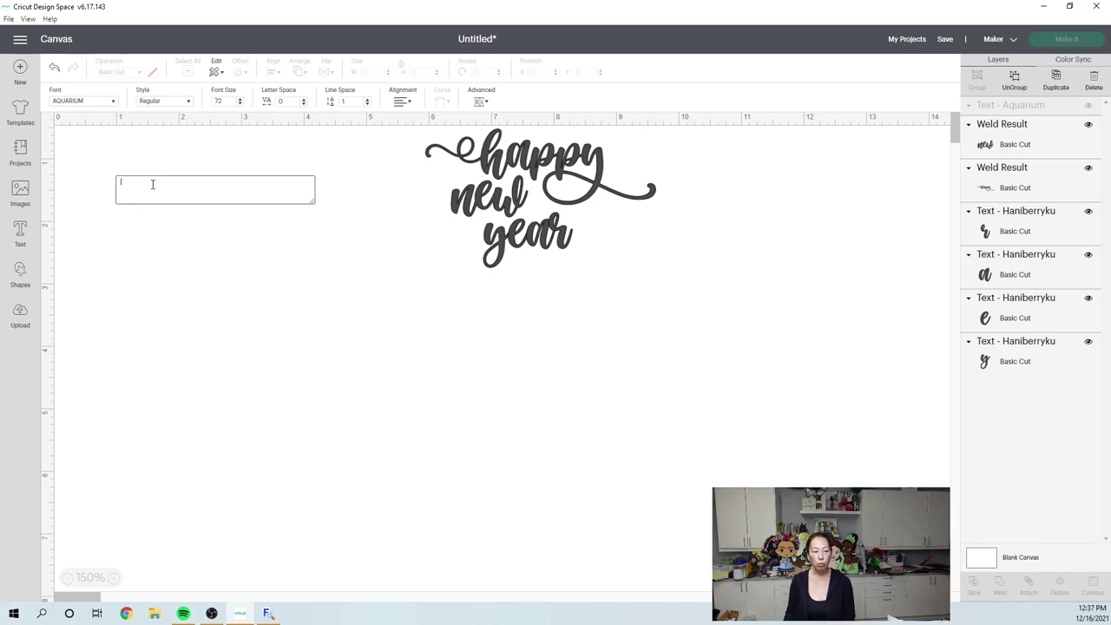
pyautogui.click(153, 281)
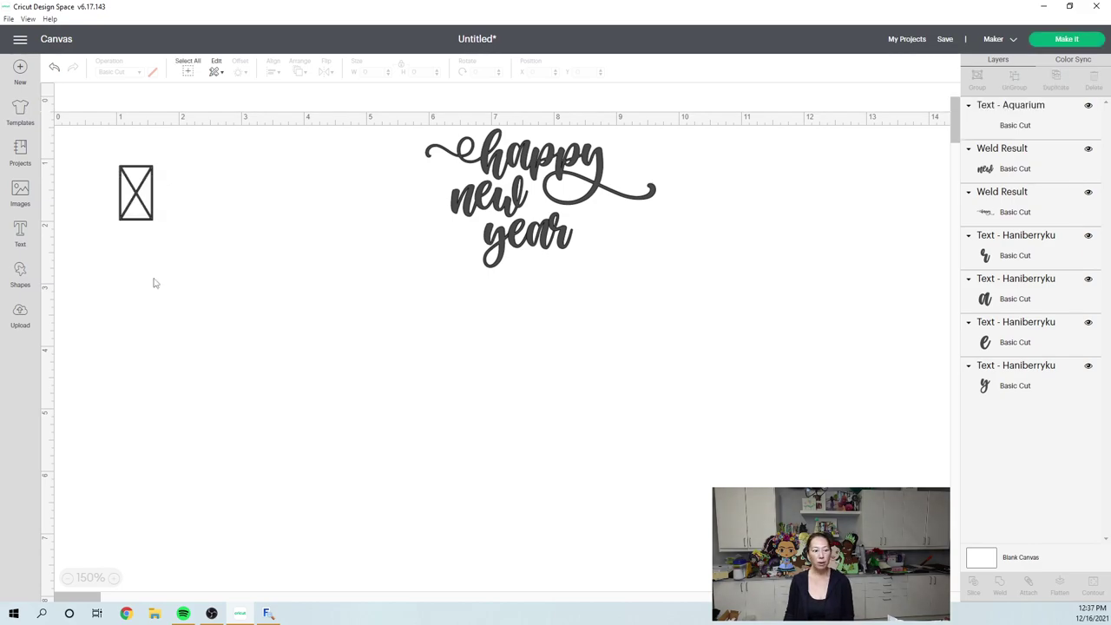
# - Apply the Haniberryku font to the new glyph text by searching 'hani'
pyautogui.click(148, 206)
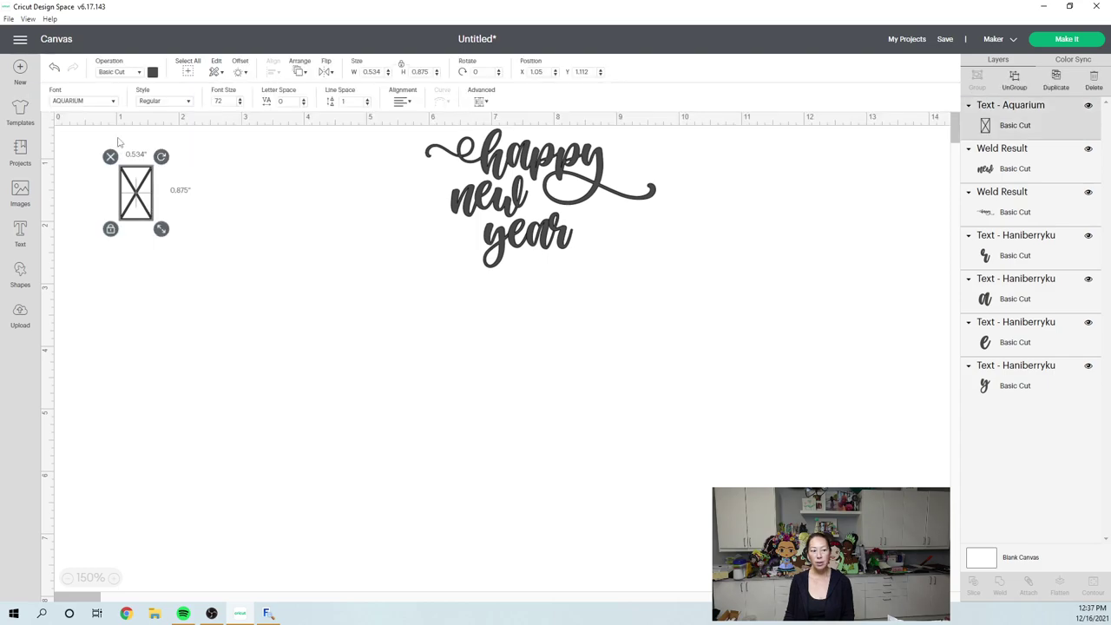
pyautogui.click(115, 102)
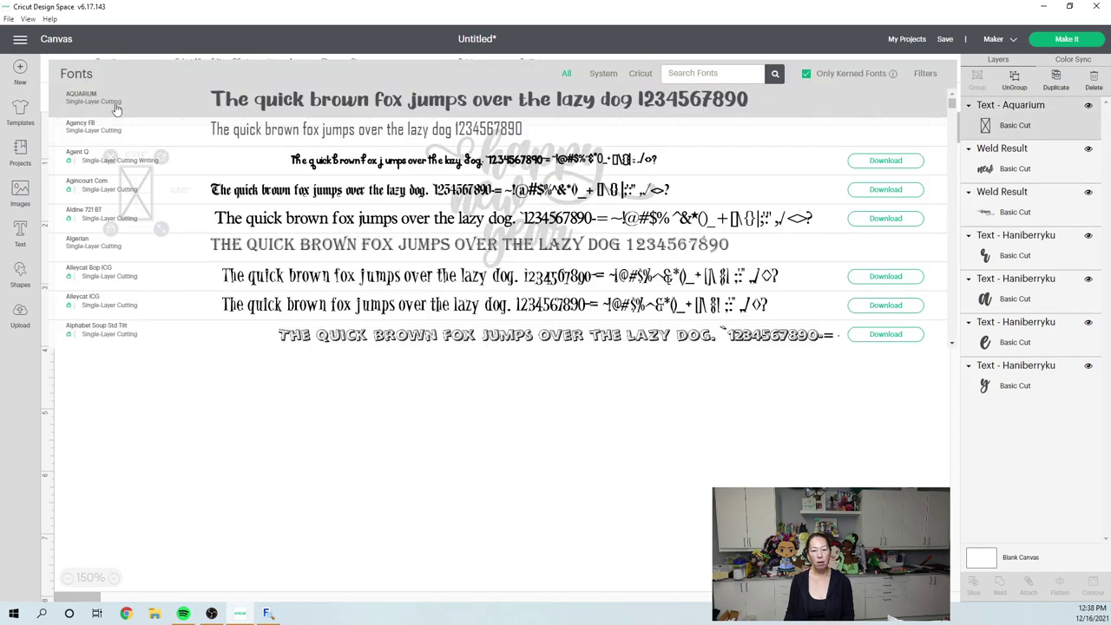
pyautogui.click(692, 72)
pyautogui.write('hanib')
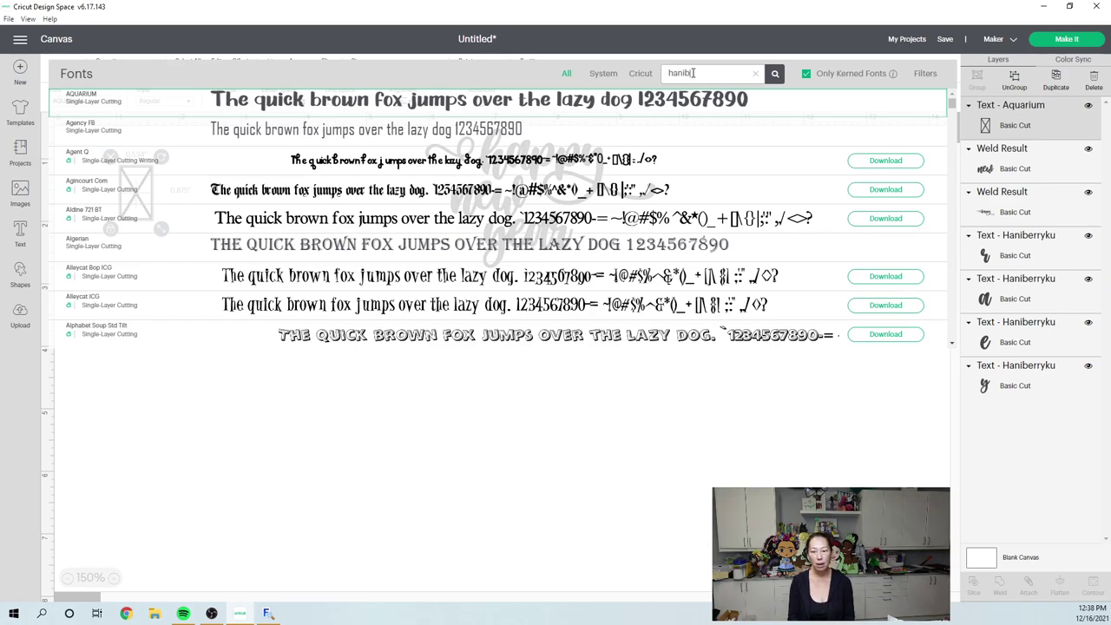
pyautogui.click(559, 100)
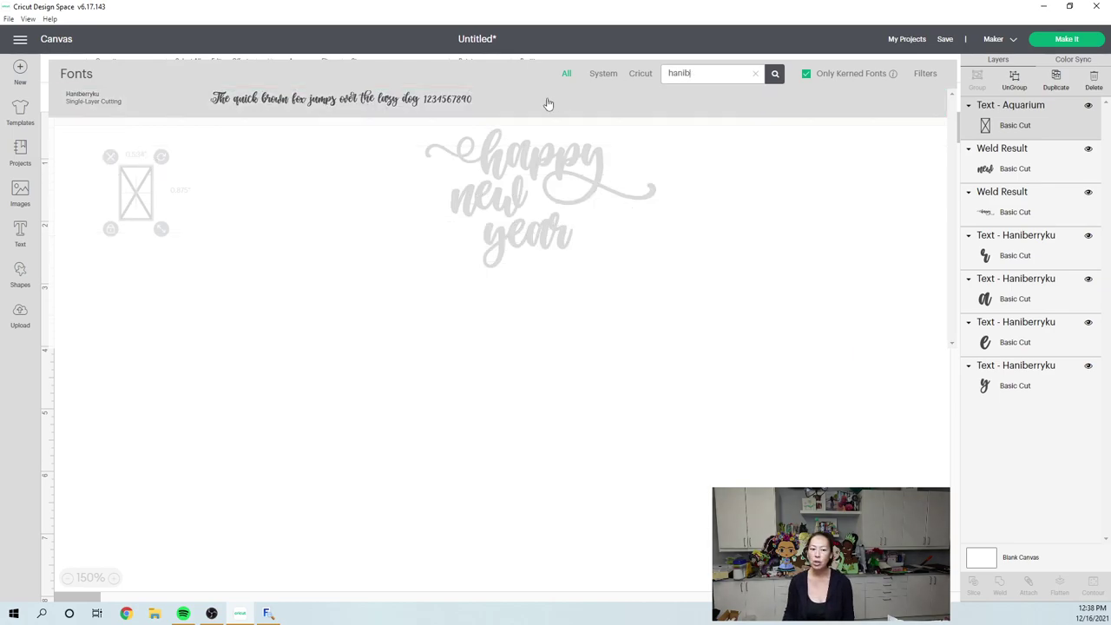
# - Swap the plain y of 'year' for the swash y, enlarged to about 1.944 by 1.285 inches
pyautogui.write('ye')
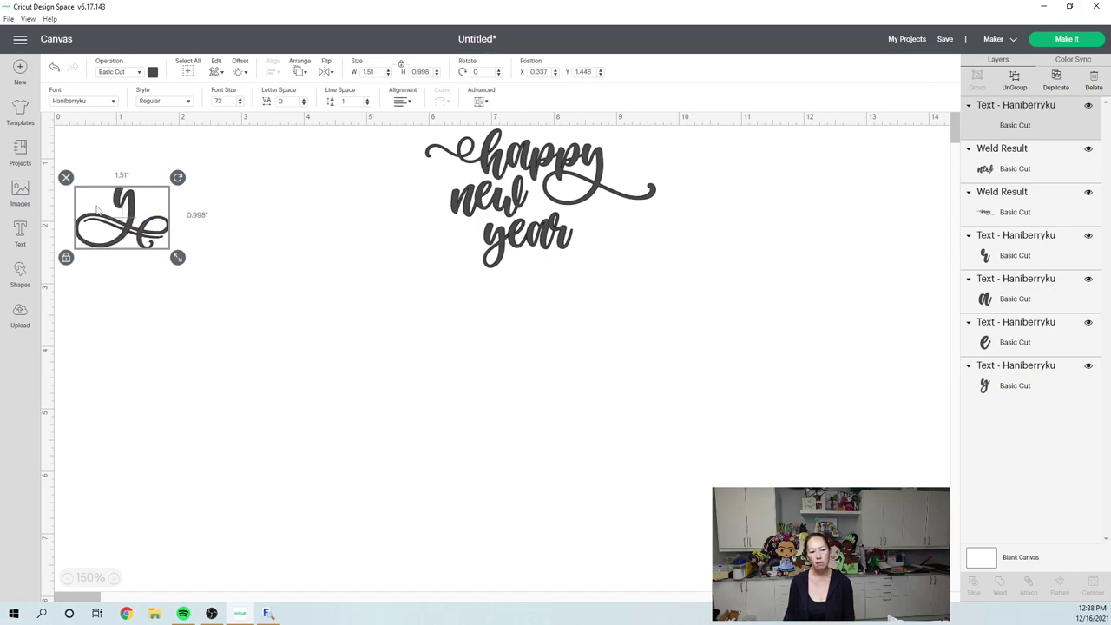
pyautogui.moveTo(123, 225); pyautogui.dragTo(440, 327)
pyautogui.click(557, 284)
pyautogui.moveTo(497, 245); pyautogui.dragTo(146, 309)
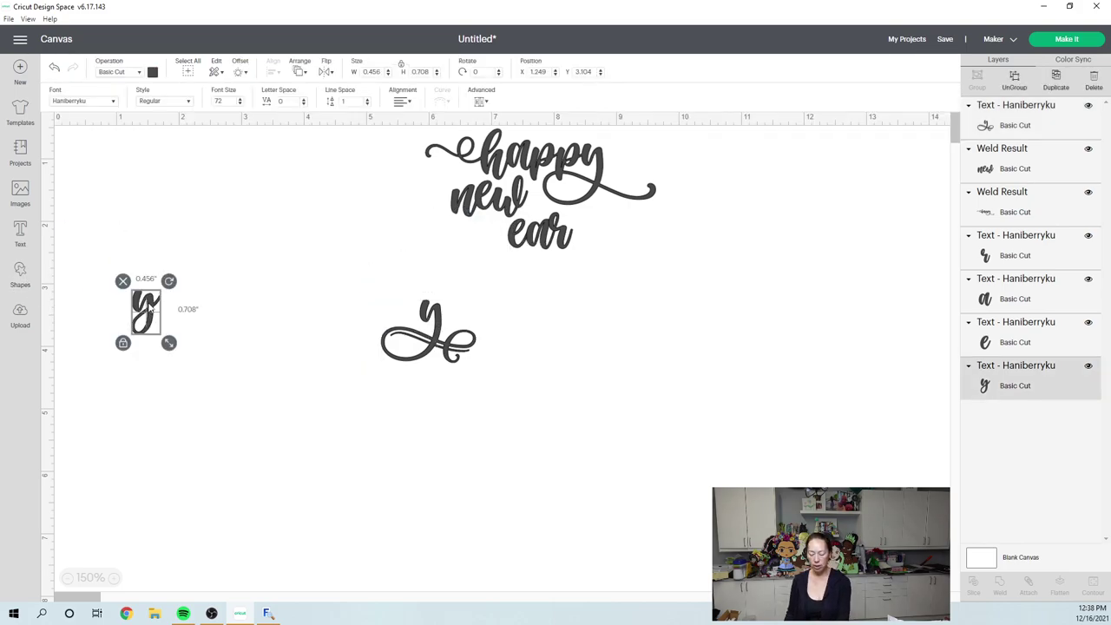
pyautogui.press('Delete')
pyautogui.moveTo(462, 287); pyautogui.dragTo(482, 260)
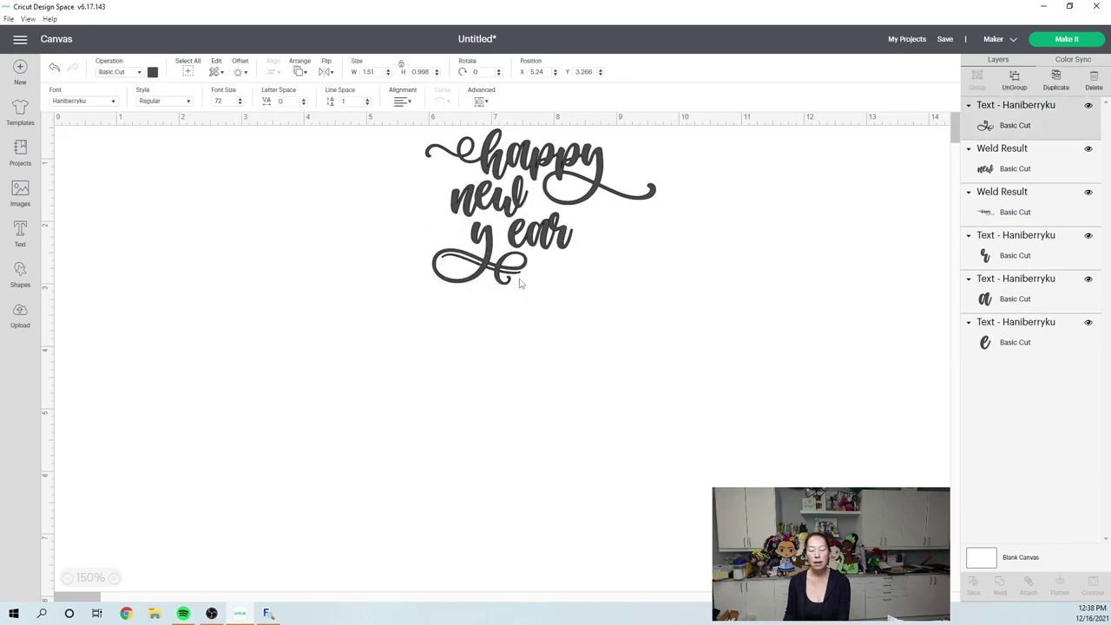
pyautogui.moveTo(535, 293); pyautogui.dragTo(558, 316)
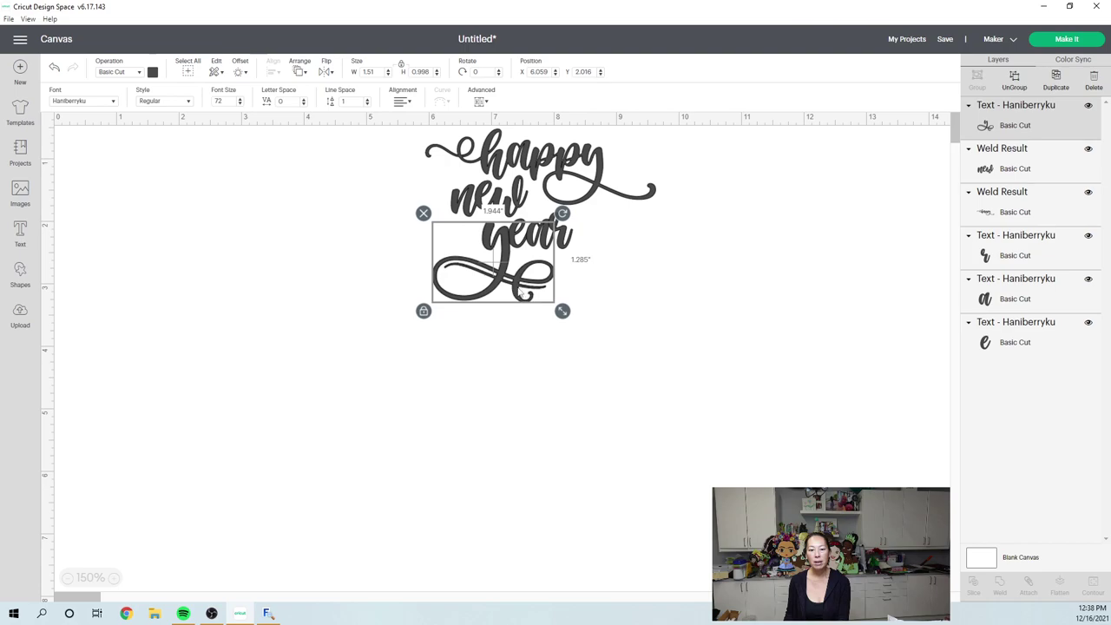
pyautogui.moveTo(492, 291); pyautogui.dragTo(486, 288)
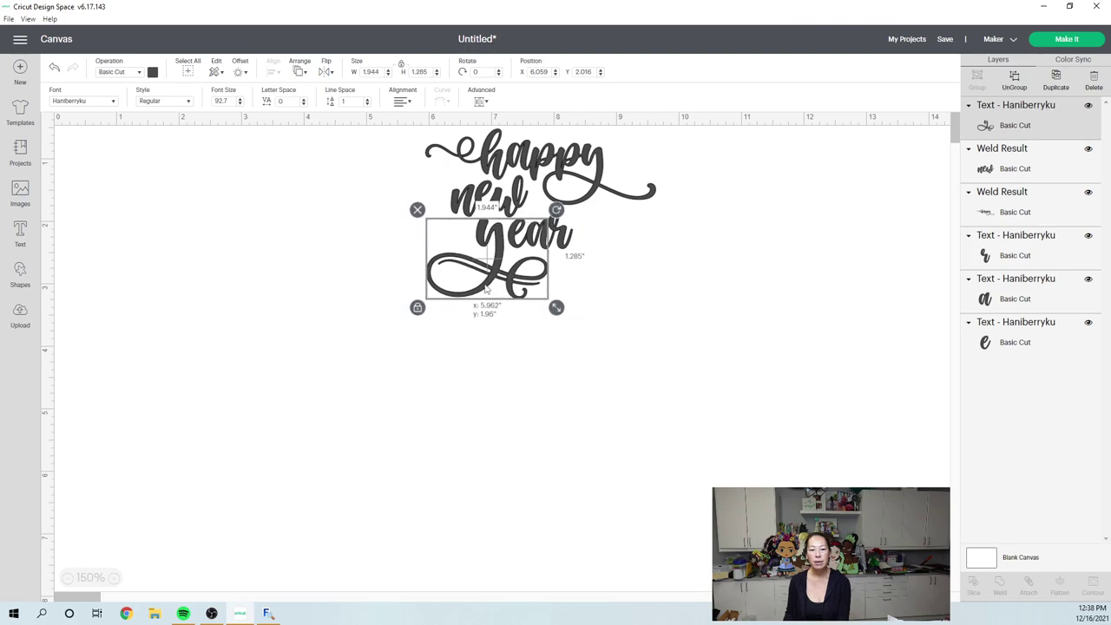
pyautogui.click(523, 391)
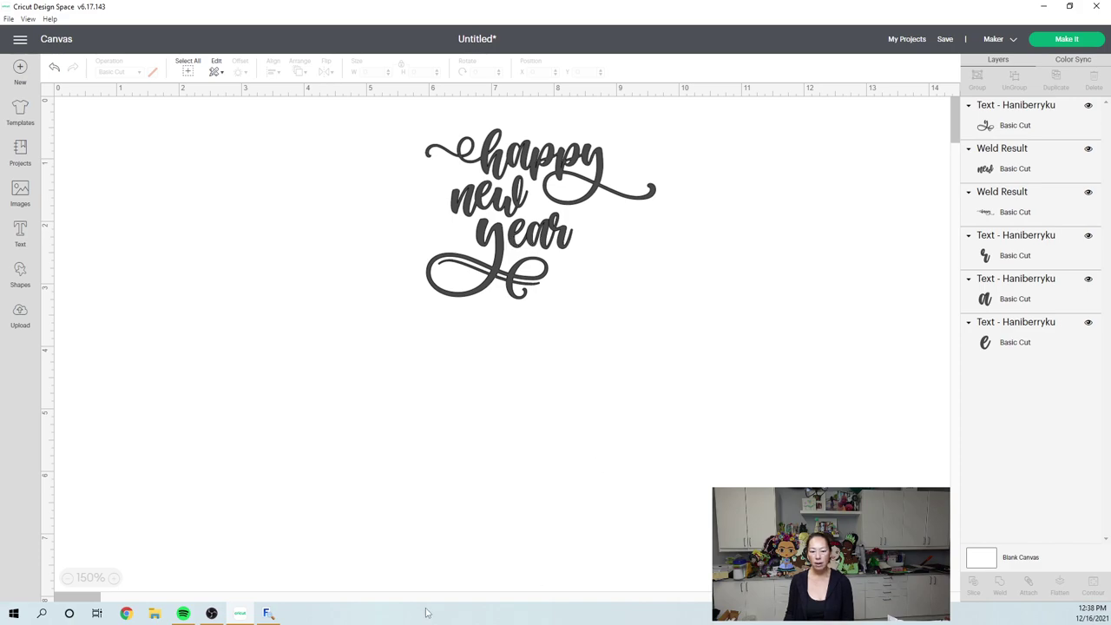
# - Pick Haniberryku's swash r glyph 0xF078 in MainType, then return to Cricut Design Space
pyautogui.click(268, 614)
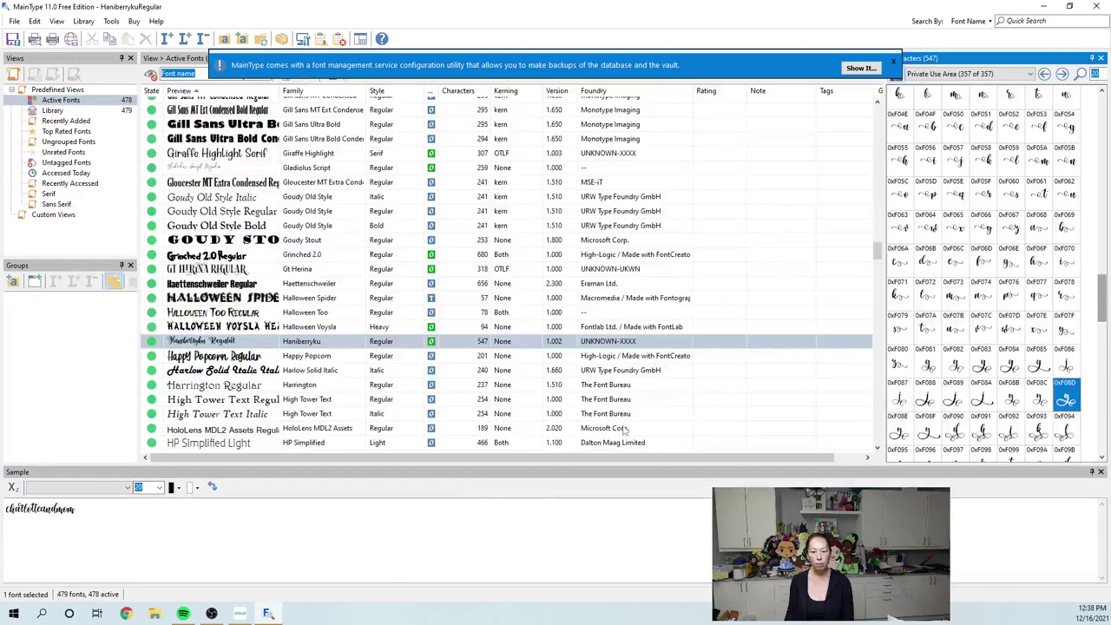
pyautogui.scroll(-4, 1009, 329)
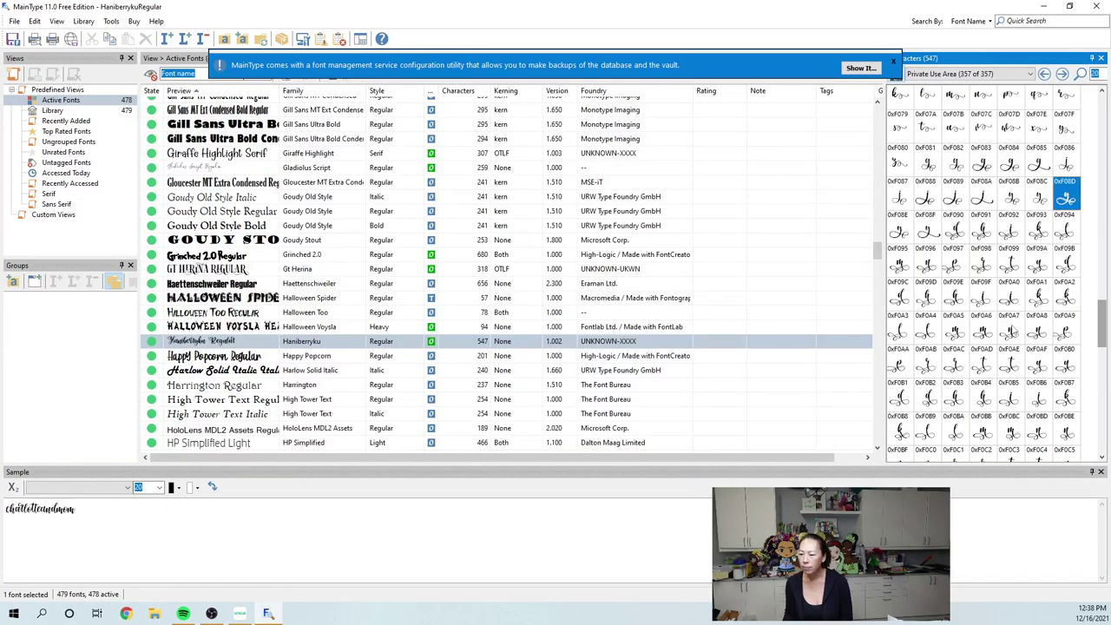
pyautogui.scroll(-3, 1011, 331)
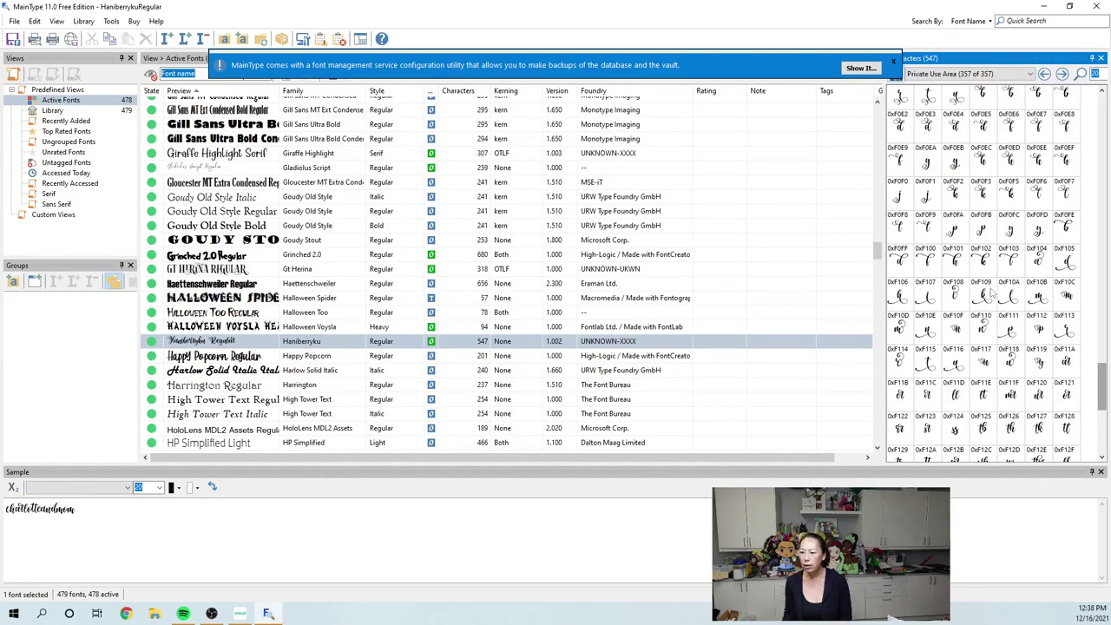
pyautogui.scroll(3, 996, 277)
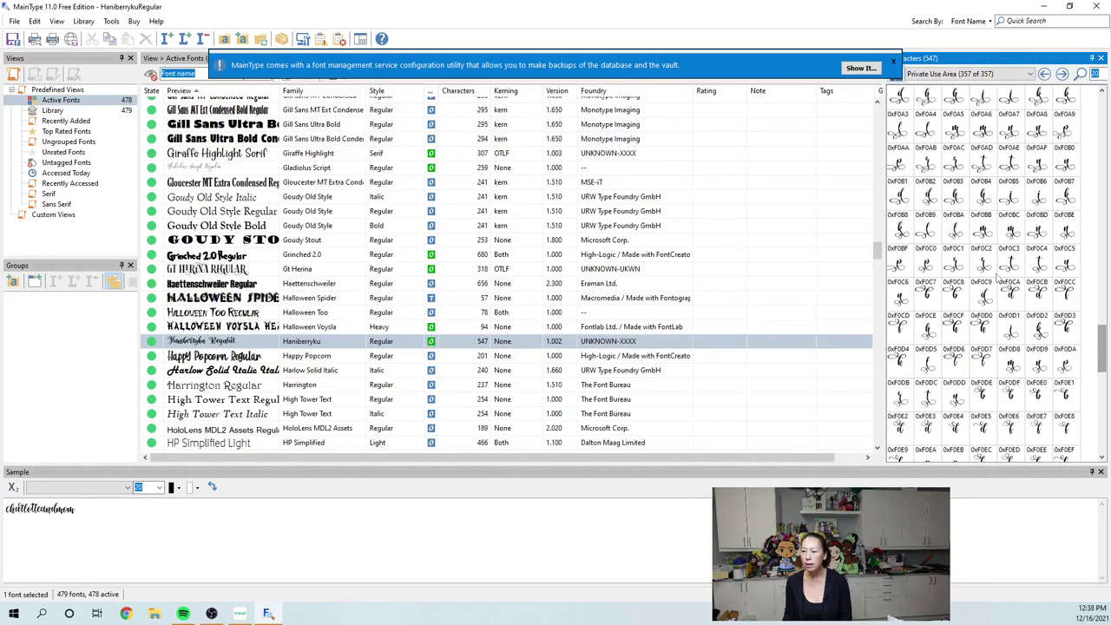
pyautogui.scroll(2, 996, 277)
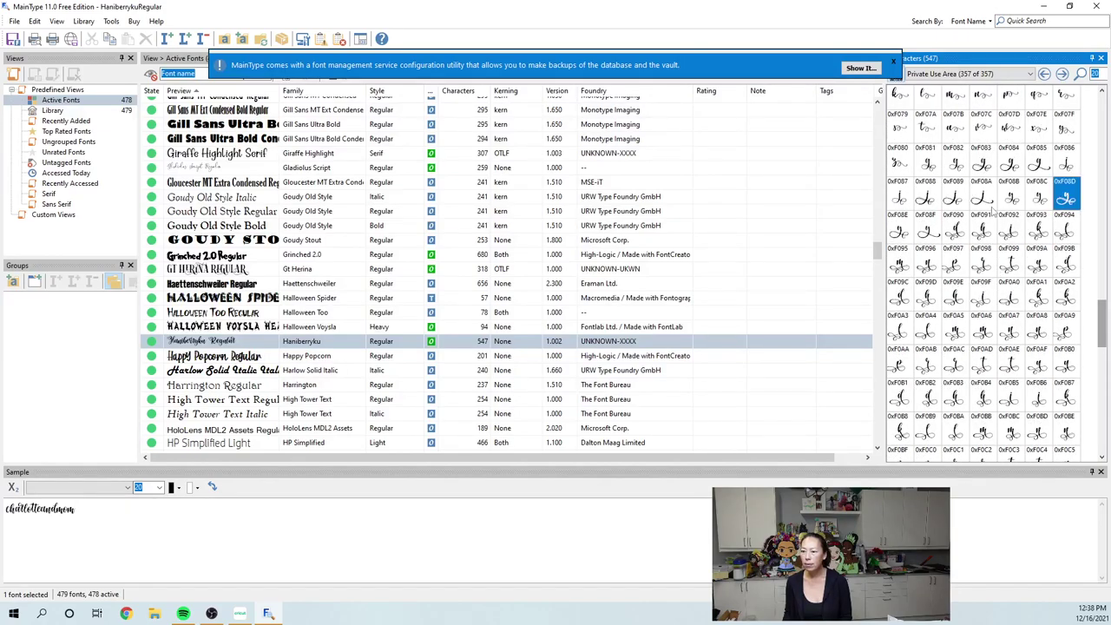
pyautogui.click(1064, 104)
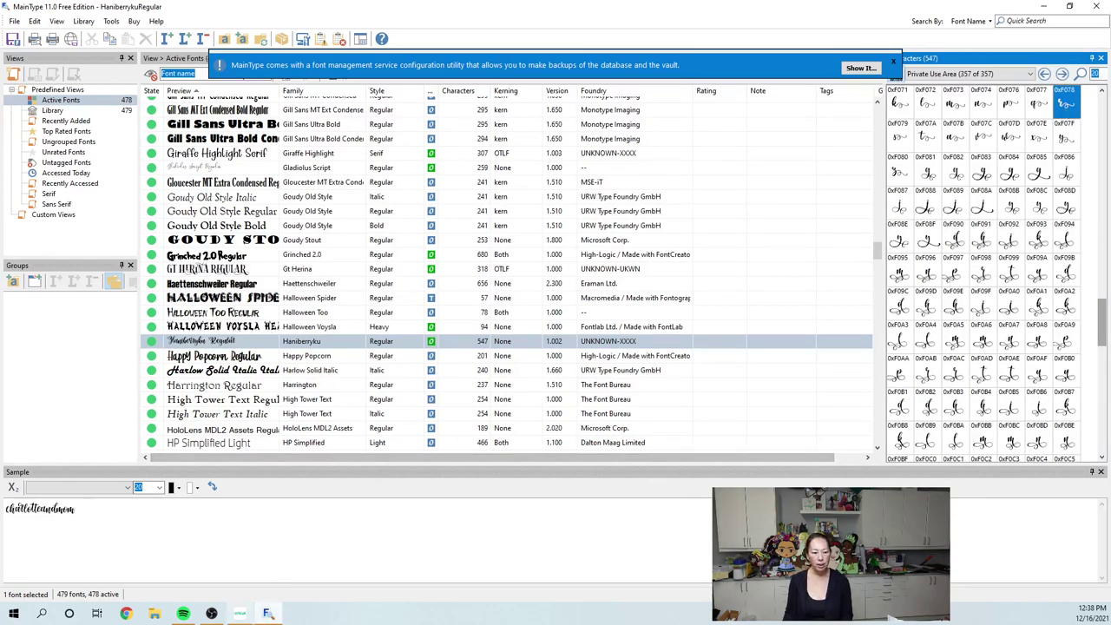
pyautogui.click(239, 613)
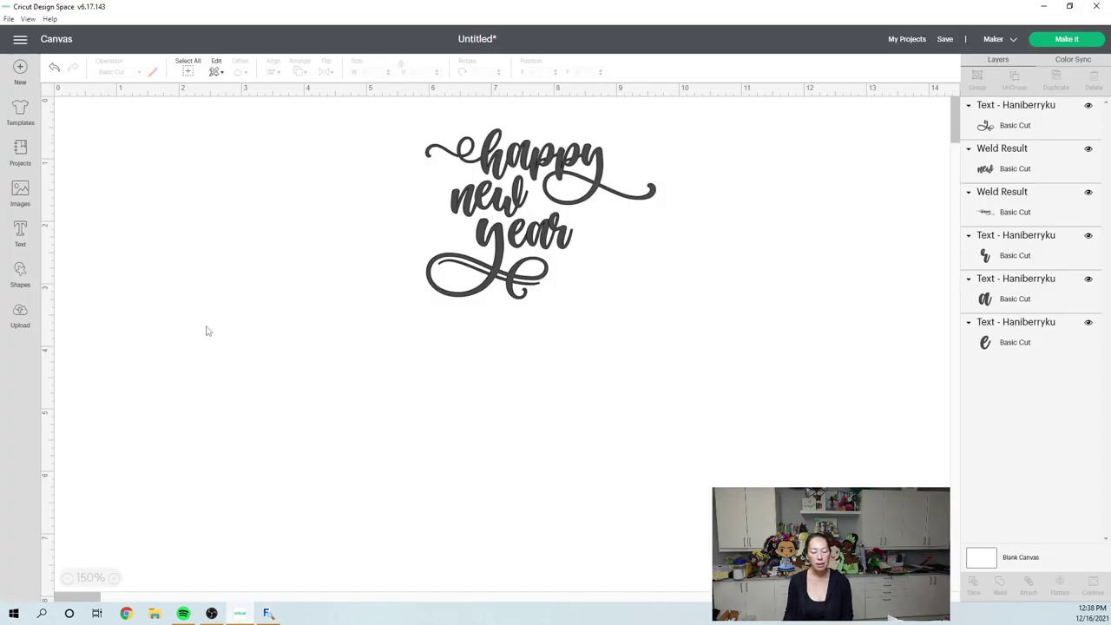
# - Paste the copied swash r glyph into a new text box
pyautogui.click(21, 233)
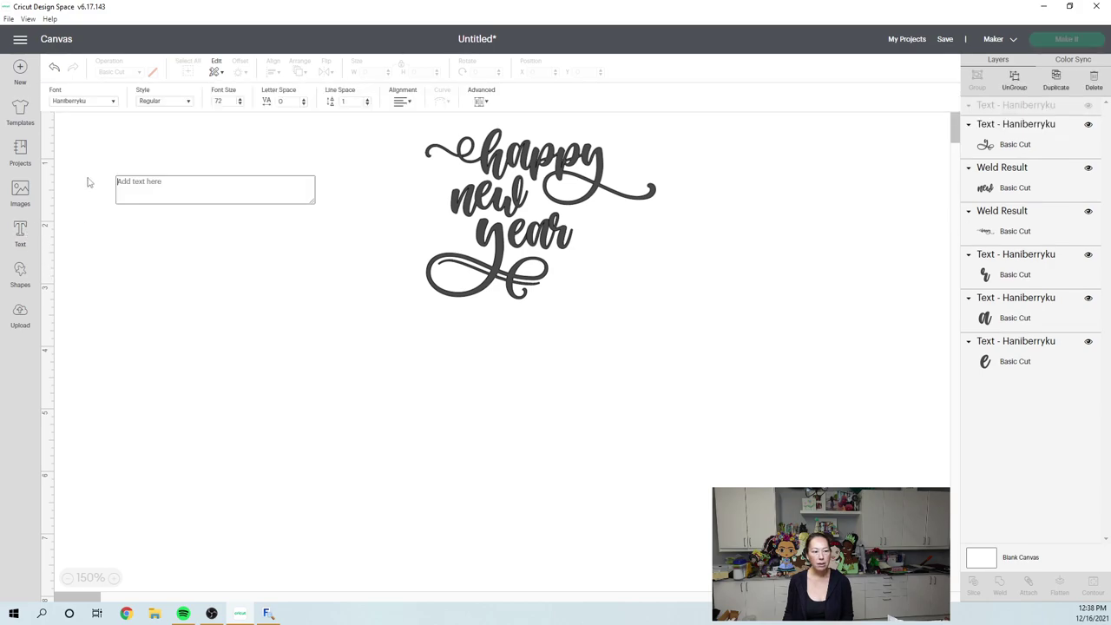
pyautogui.click(156, 181)
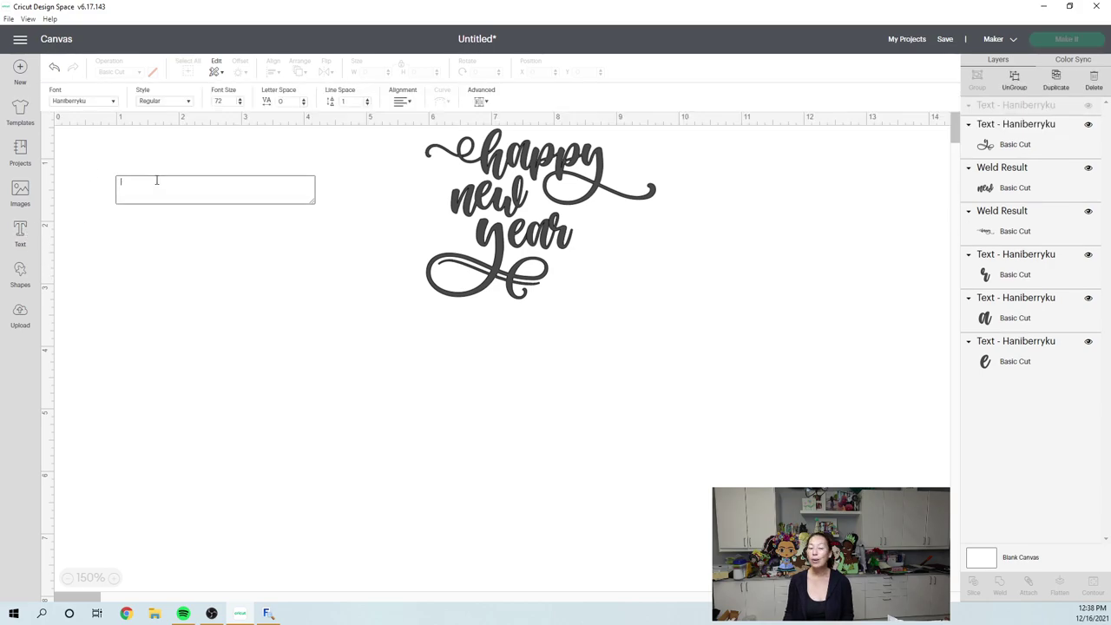
pyautogui.hotkey('ctrl', 'v')
pyautogui.click(273, 297)
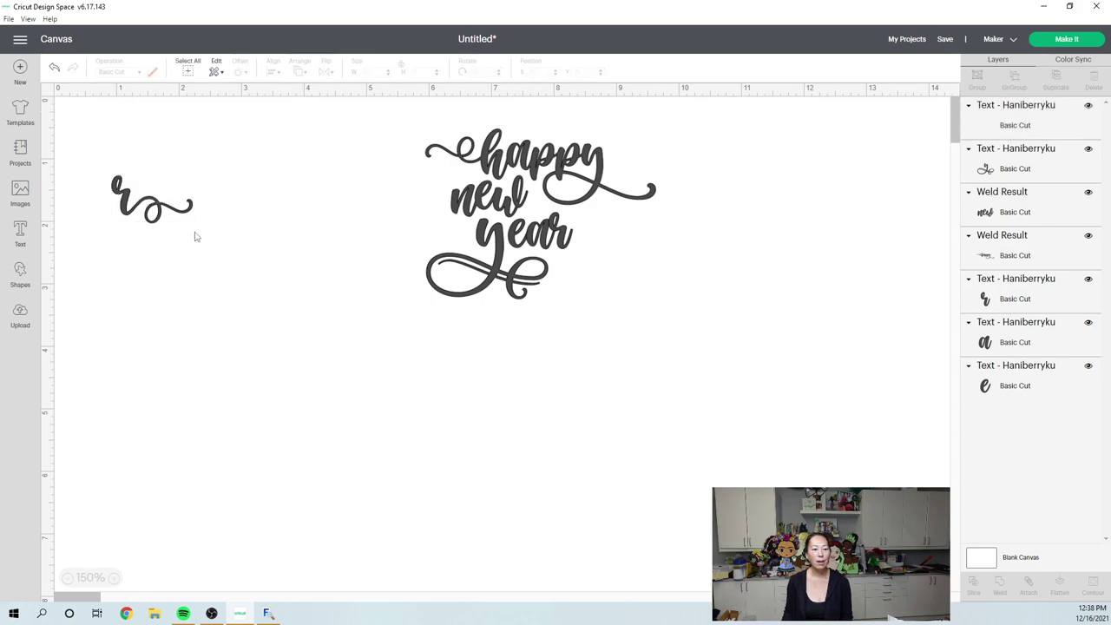
# - Replace the plain r of 'year' with the swash 'ro' piece and weld the word together
pyautogui.moveTo(159, 205); pyautogui.dragTo(664, 251)
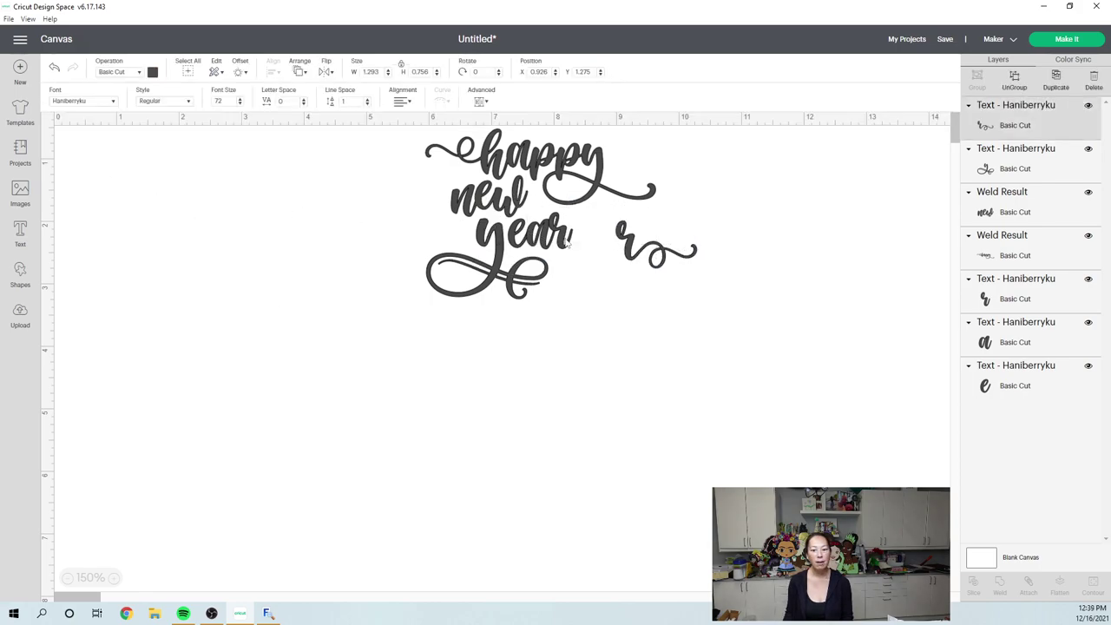
pyautogui.moveTo(571, 234); pyautogui.dragTo(698, 393)
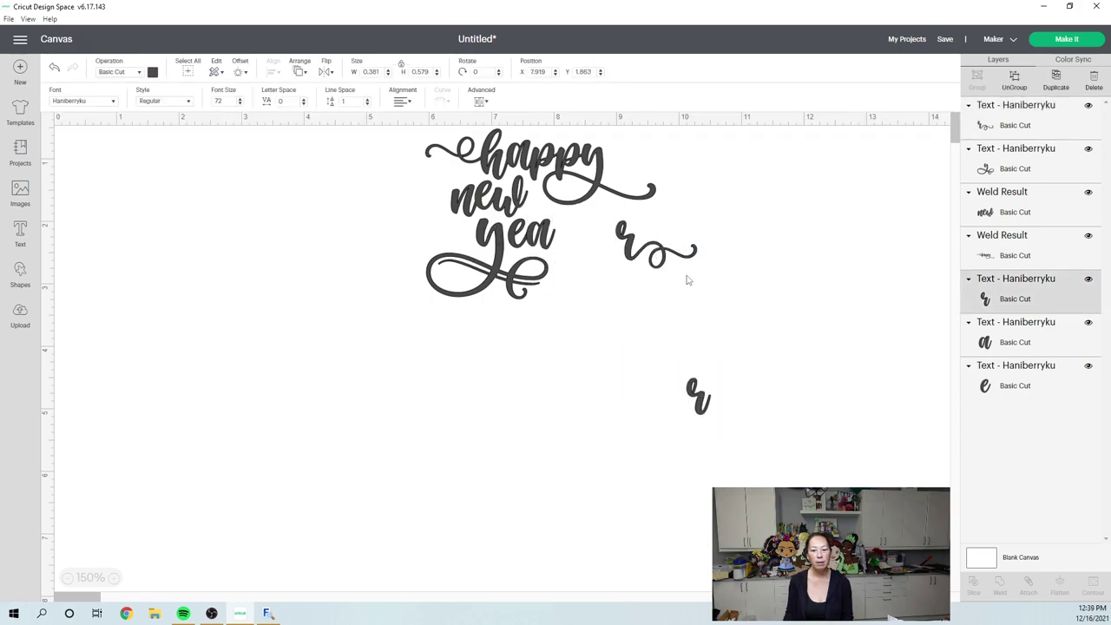
pyautogui.moveTo(661, 256); pyautogui.dragTo(602, 250)
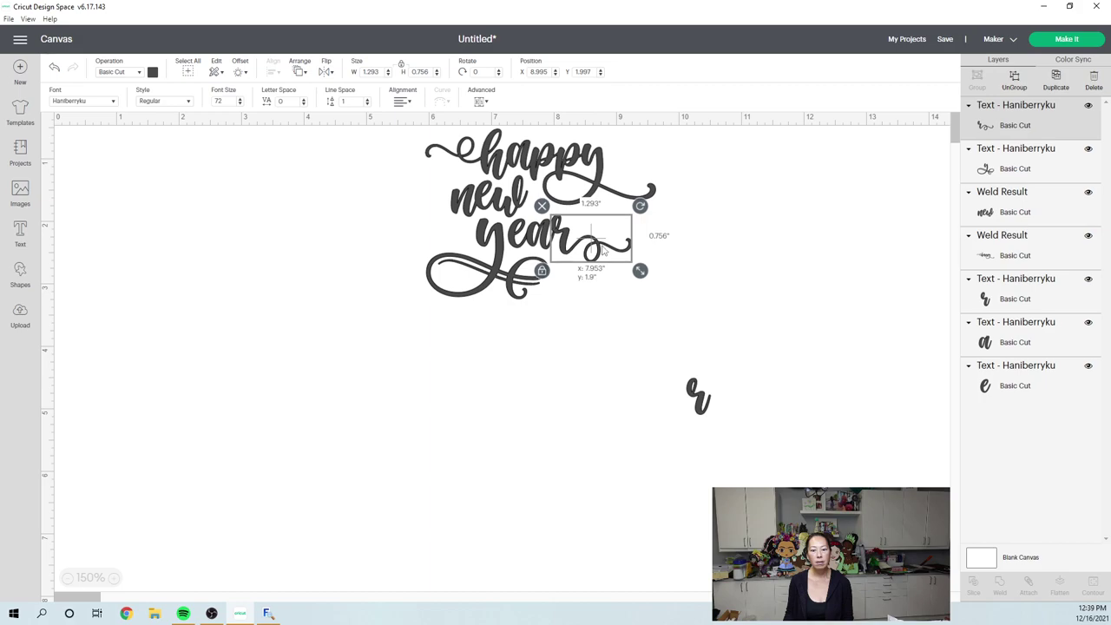
pyautogui.click(563, 395)
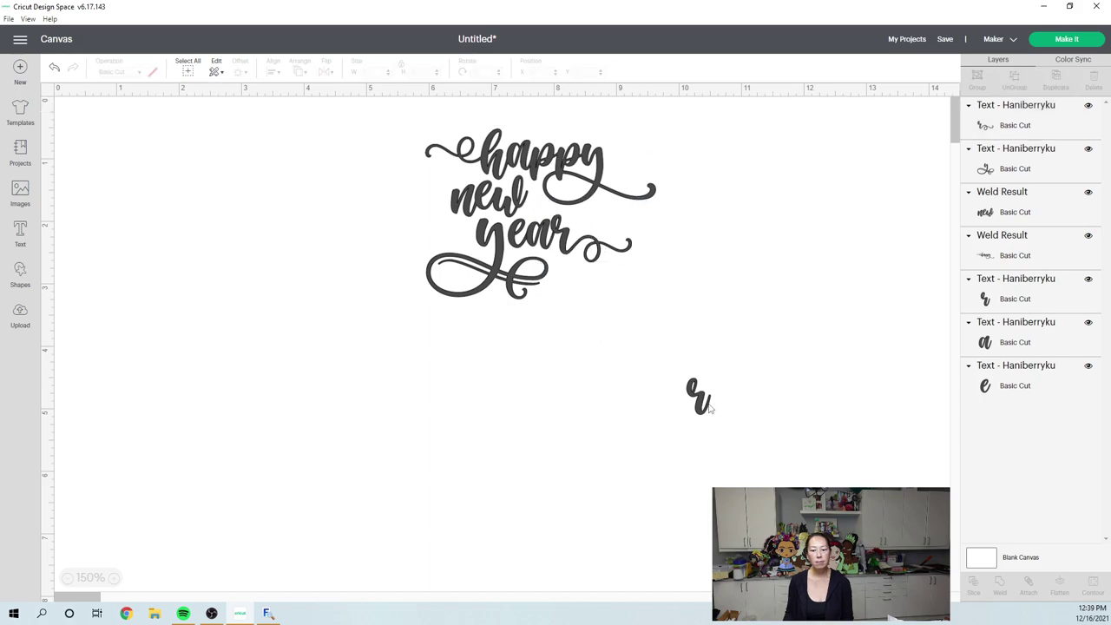
pyautogui.click(710, 410)
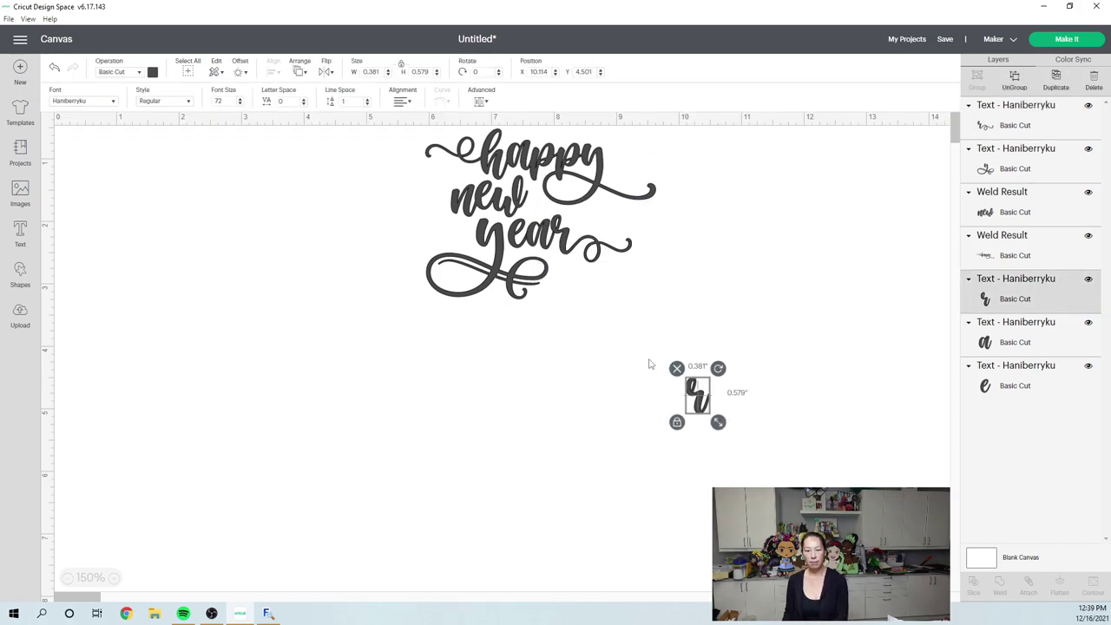
pyautogui.click(677, 368)
pyautogui.moveTo(736, 339); pyautogui.dragTo(424, 234)
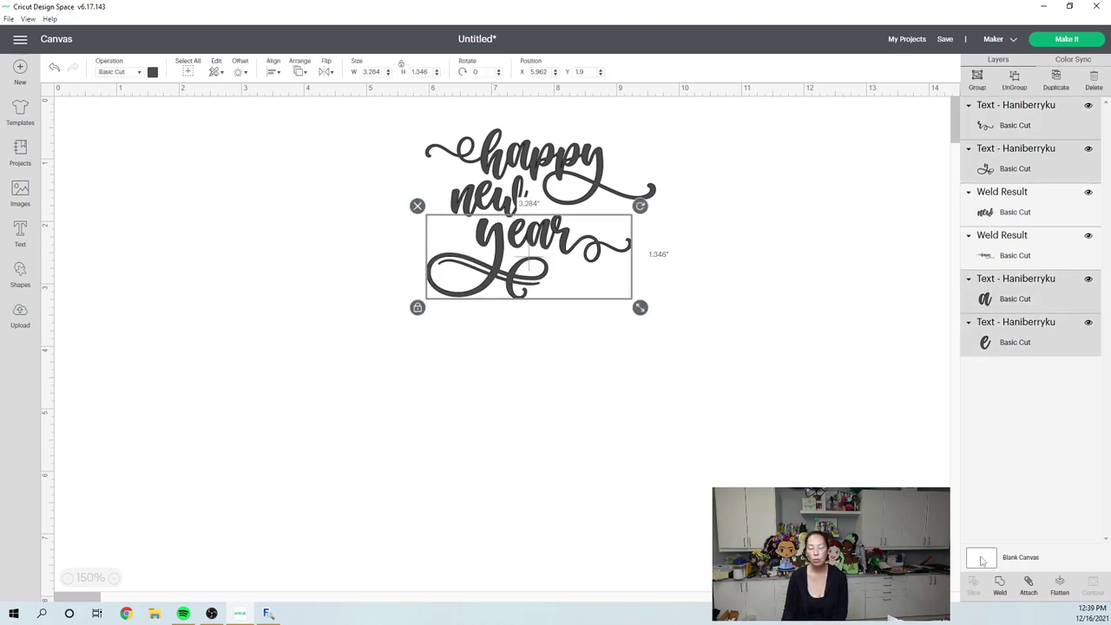
pyautogui.click(619, 528)
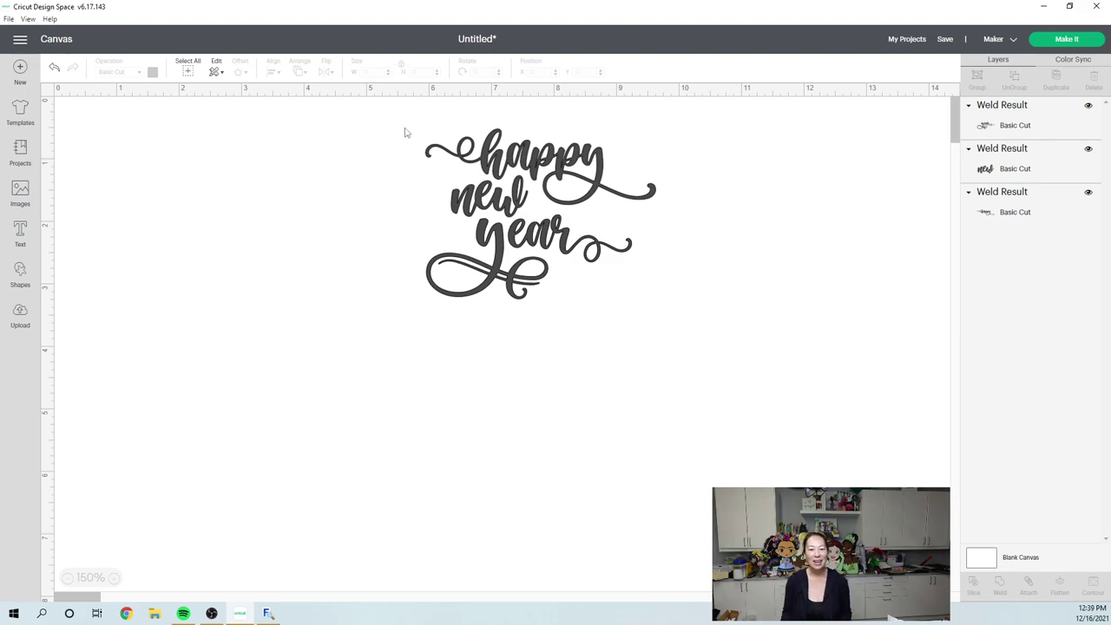
# - Insert a square, size it to 7 by 5 inches, and place it below the lettering
pyautogui.moveTo(405, 132); pyautogui.dragTo(730, 341)
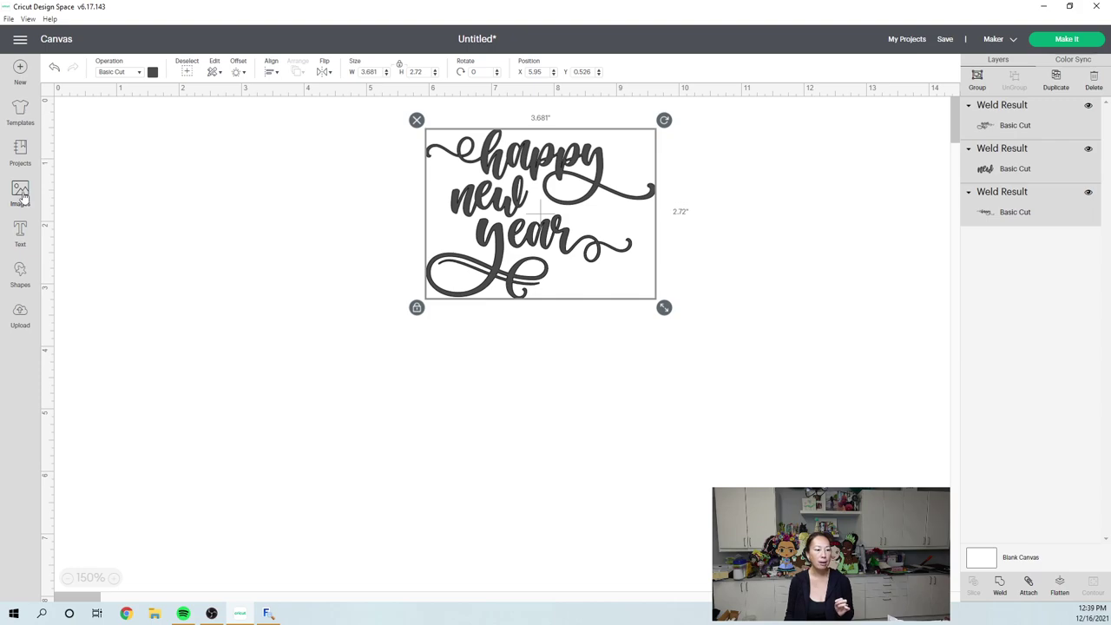
pyautogui.click(22, 272)
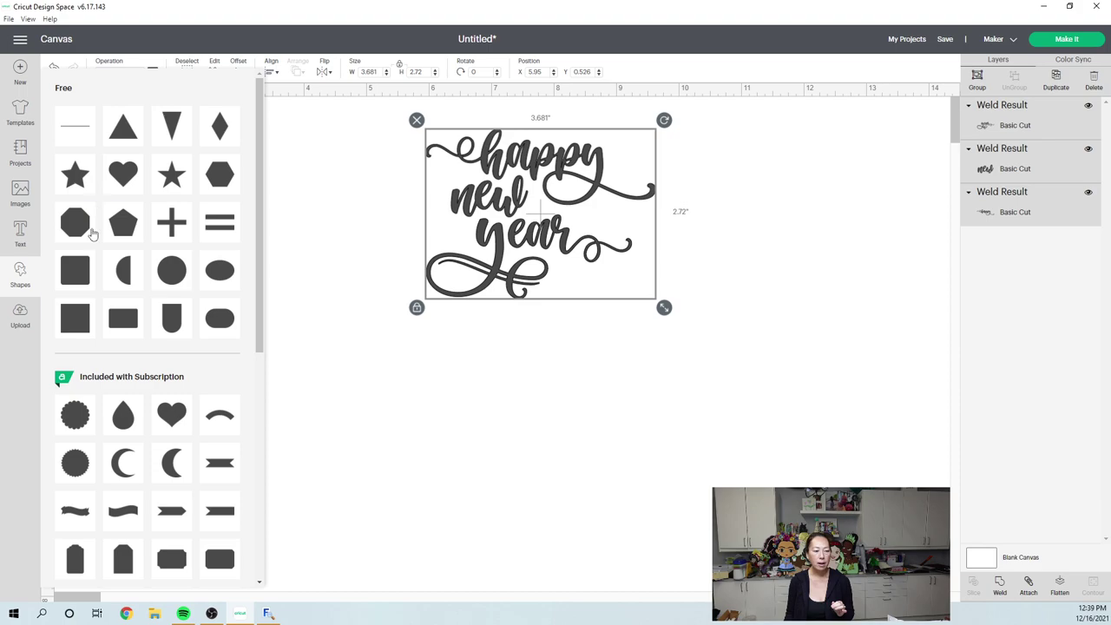
pyautogui.click(77, 316)
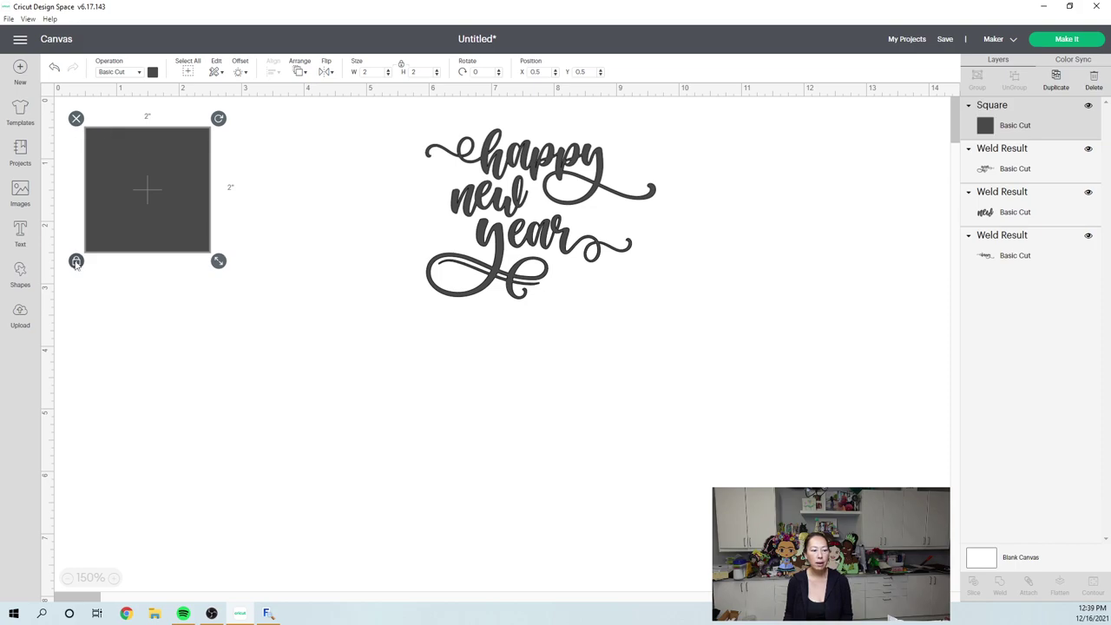
pyautogui.click(374, 73)
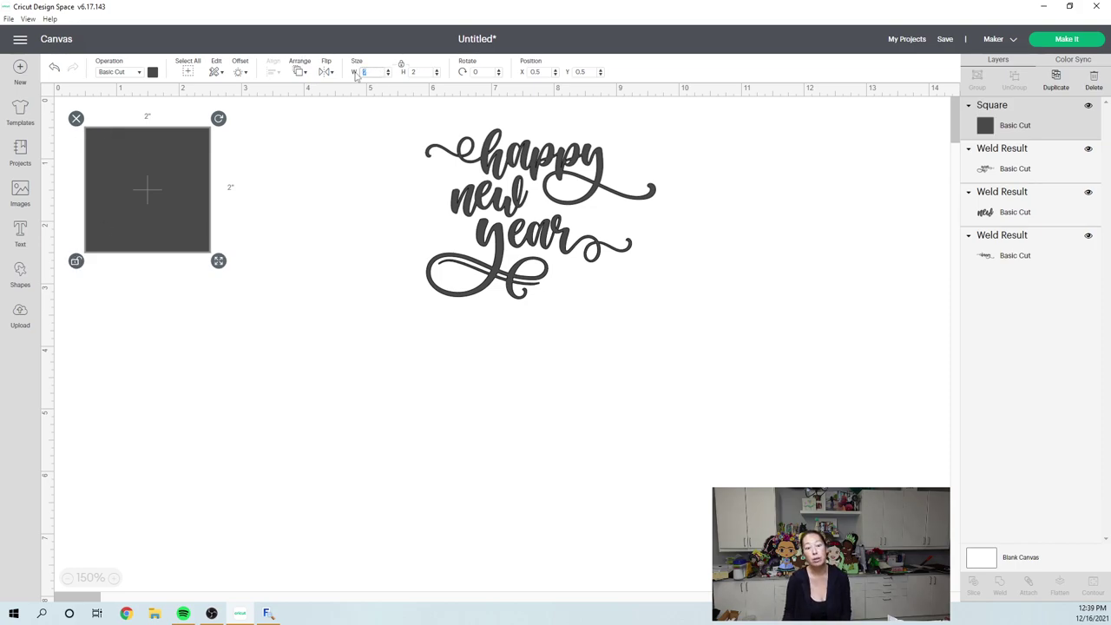
pyautogui.write('6')
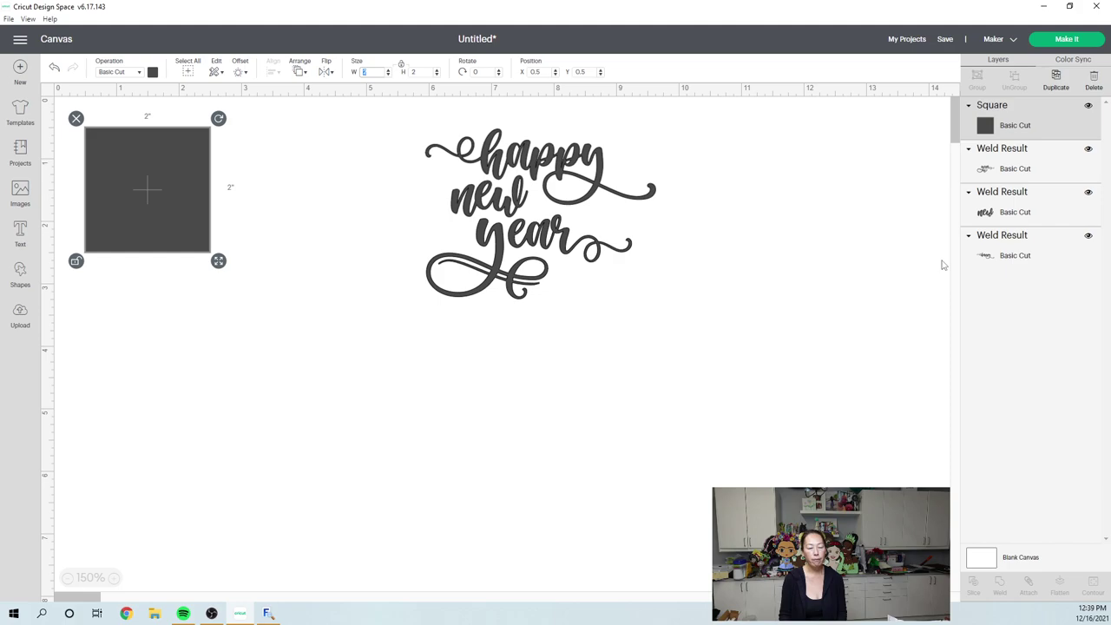
pyautogui.press('Tab')
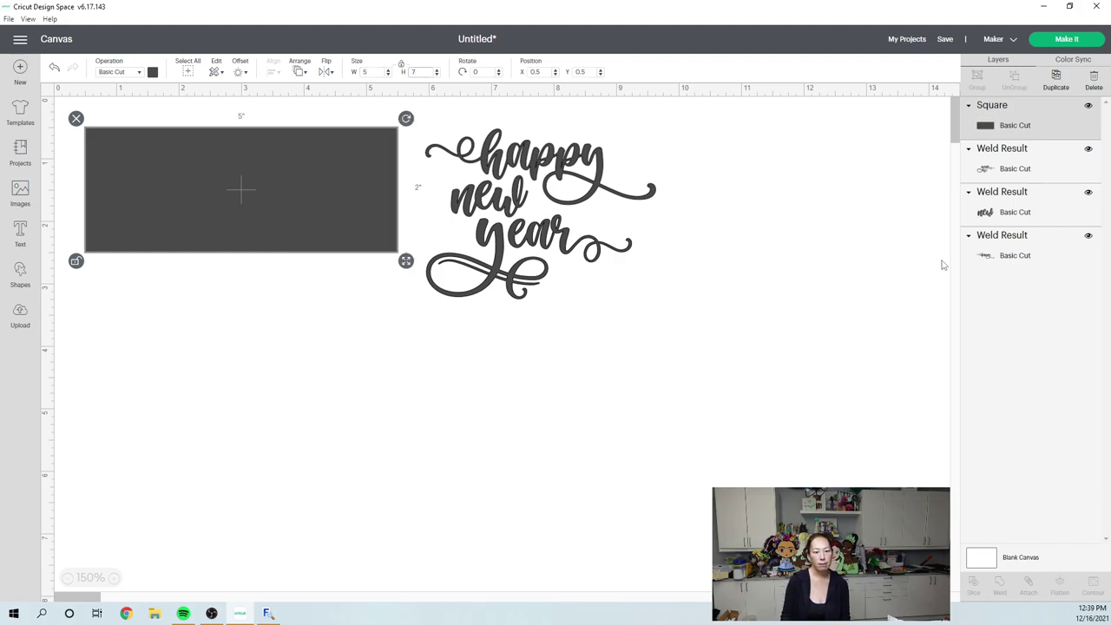
pyautogui.press('Tab')
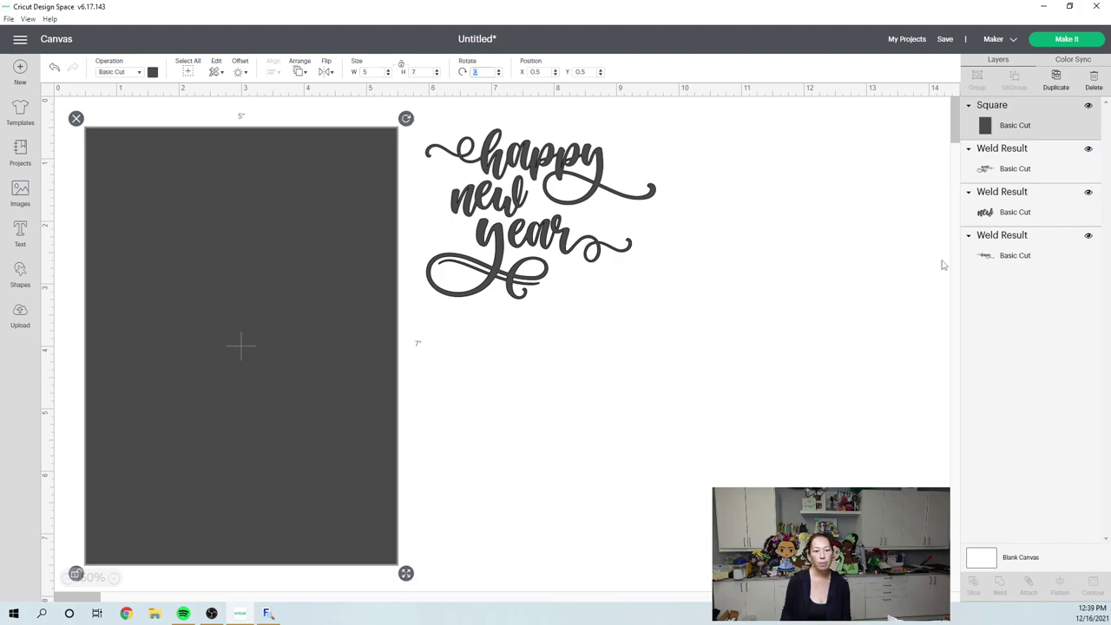
pyautogui.doubleClick(374, 72)
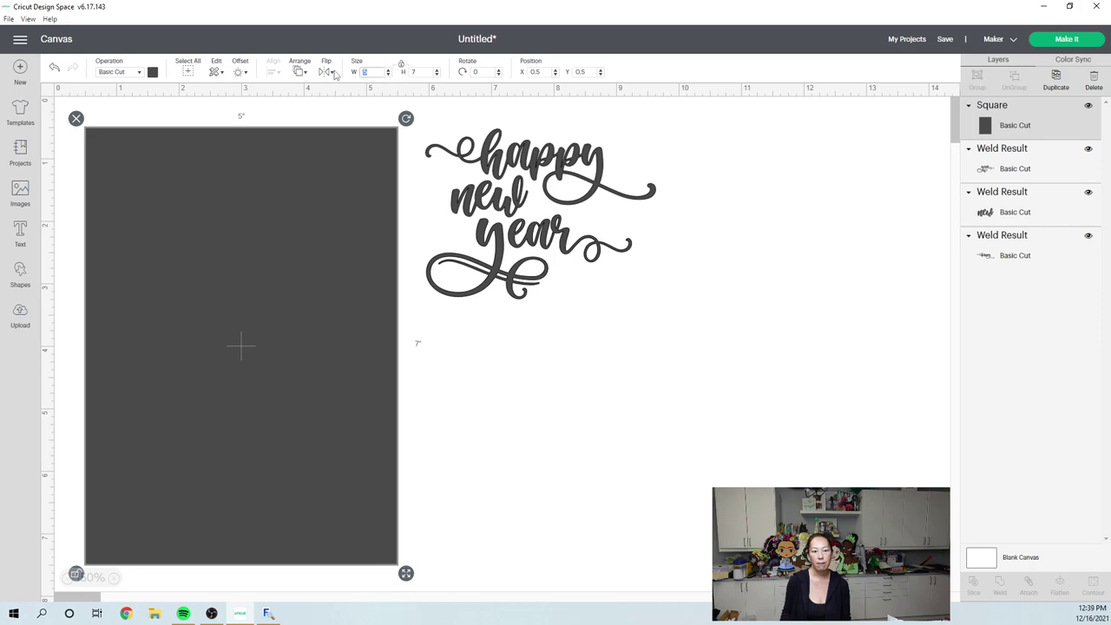
pyautogui.write('7')
pyautogui.press('Tab')
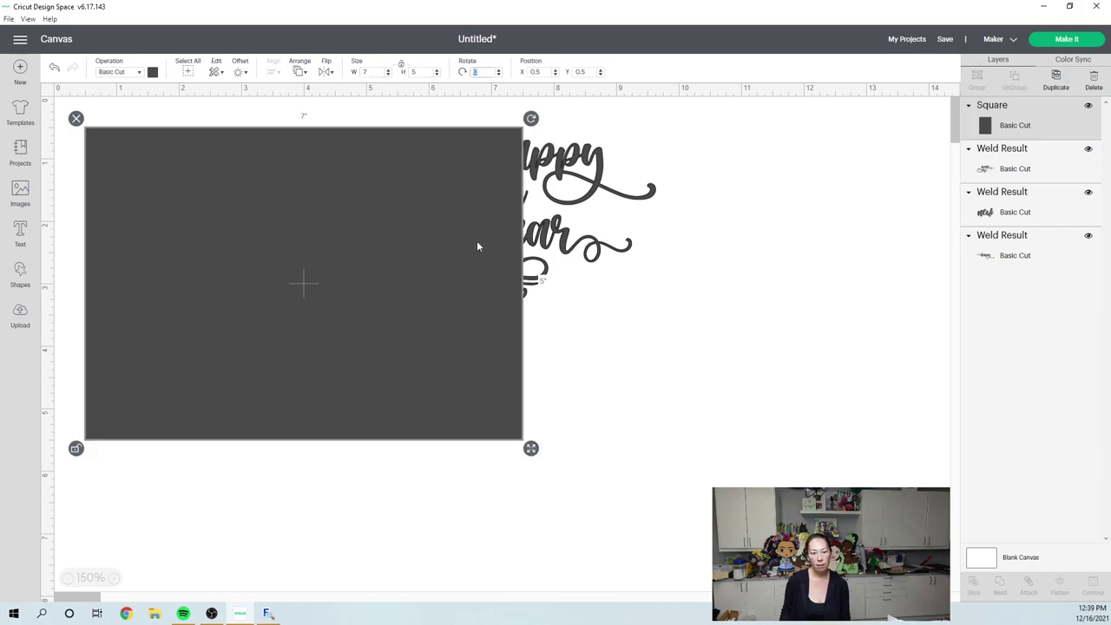
pyautogui.moveTo(452, 301); pyautogui.dragTo(483, 508)
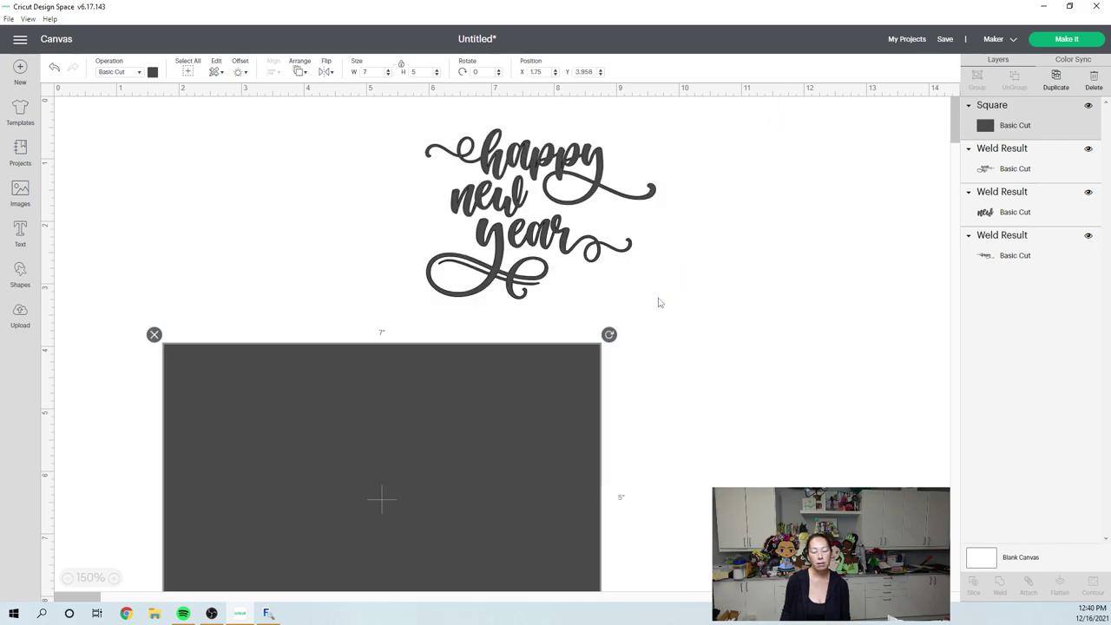
# - Group the three lettering pieces and position them over the middle of the rectangle
pyautogui.moveTo(658, 301); pyautogui.dragTo(421, 124)
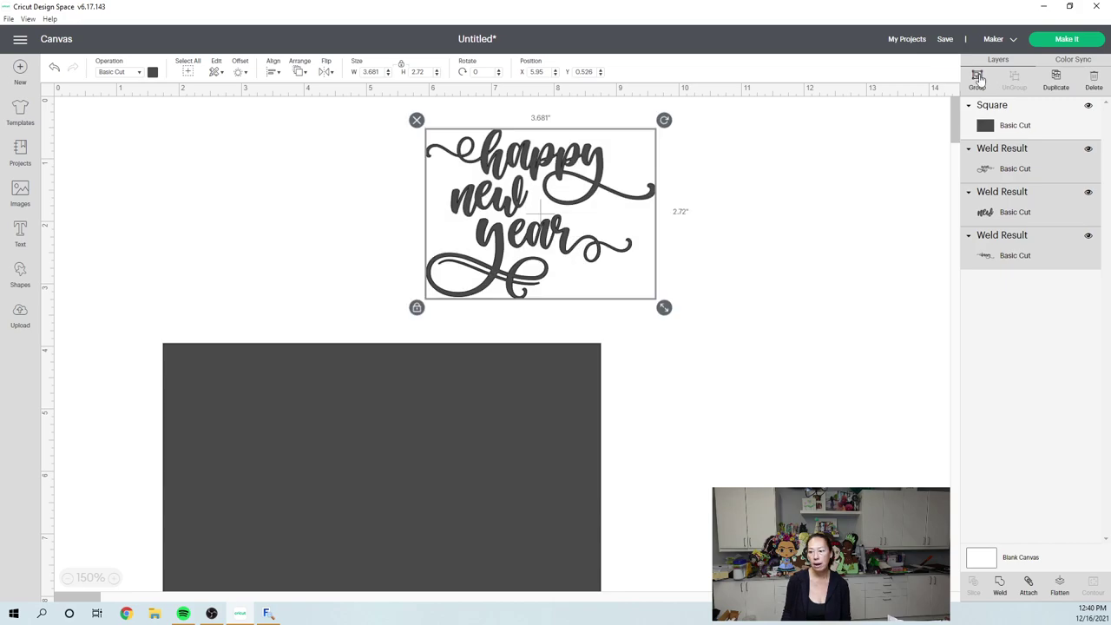
pyautogui.click(978, 78)
pyautogui.moveTo(510, 426); pyautogui.dragTo(543, 277)
pyautogui.click(303, 75)
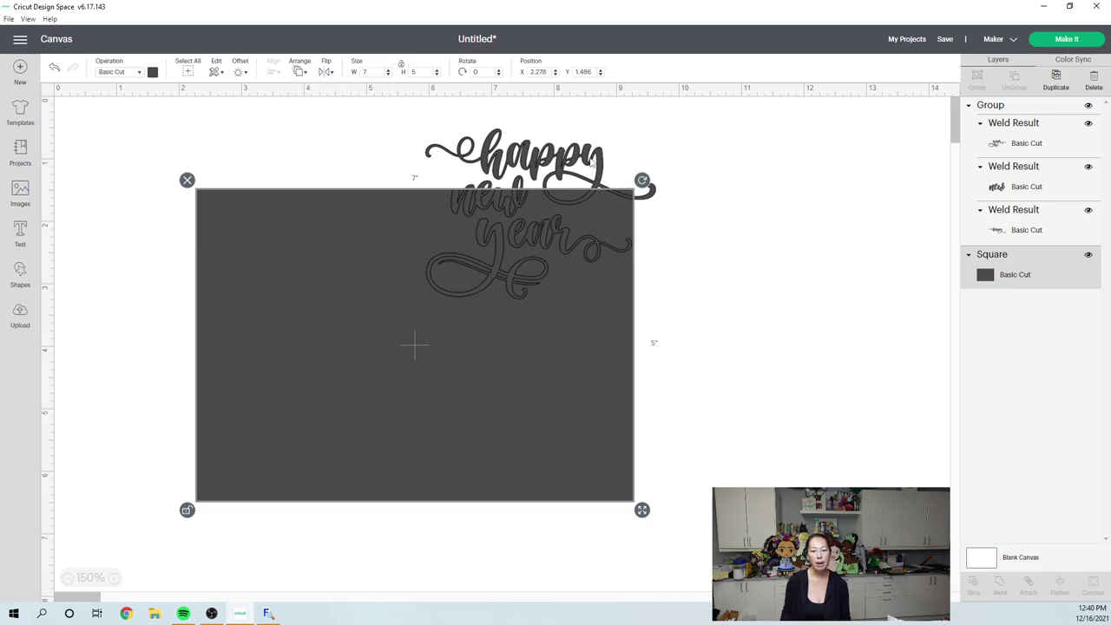
pyautogui.moveTo(593, 164); pyautogui.dragTo(459, 296)
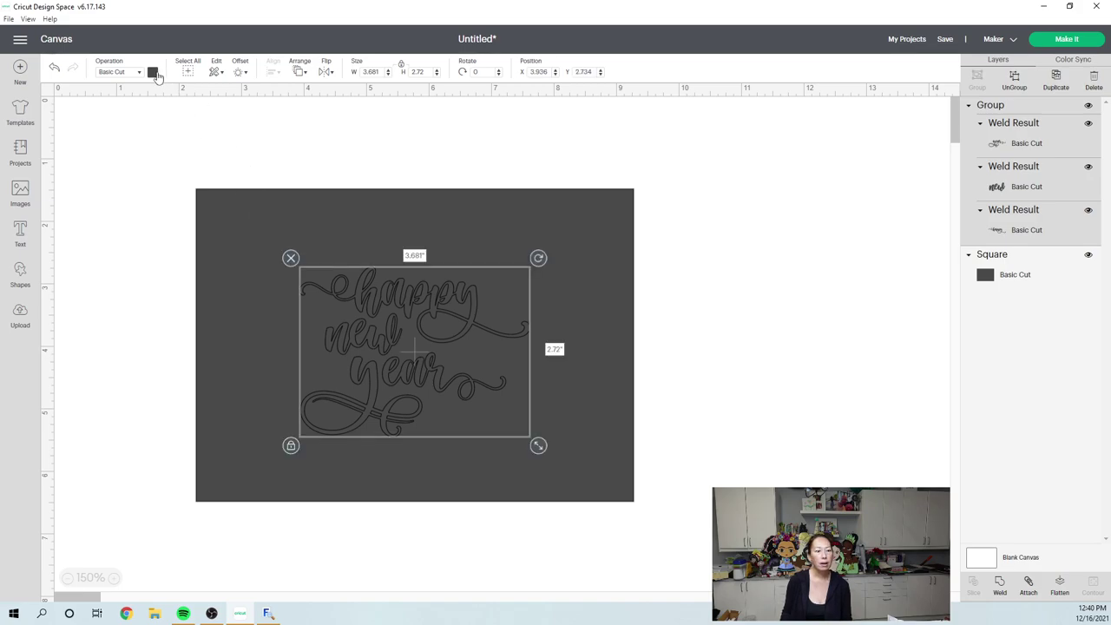
# - Colour the rectangle light grey
pyautogui.click(244, 215)
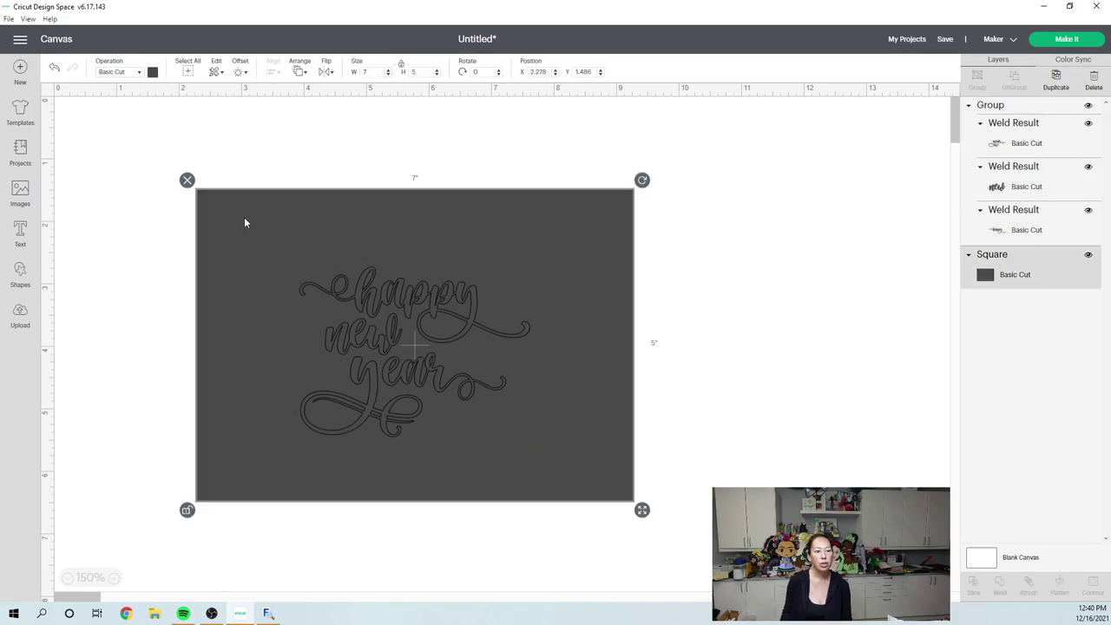
pyautogui.click(153, 71)
pyautogui.click(179, 182)
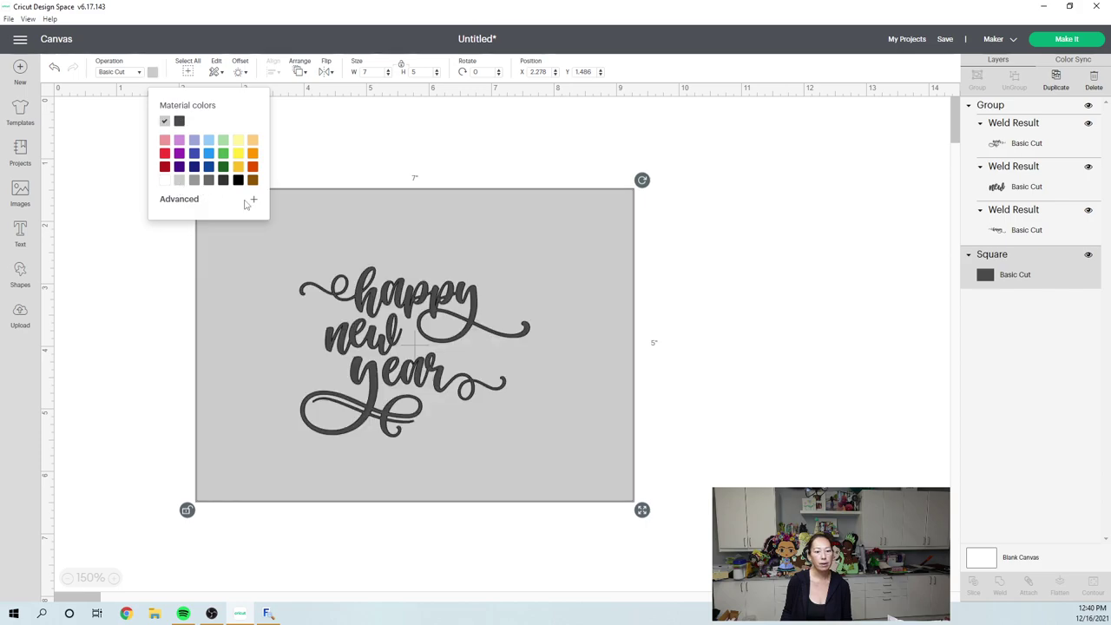
# - Enlarge the lettering group to about 4.98 by 3.68 inches and centre it at X 3.45, Y 2.054
pyautogui.click(343, 251)
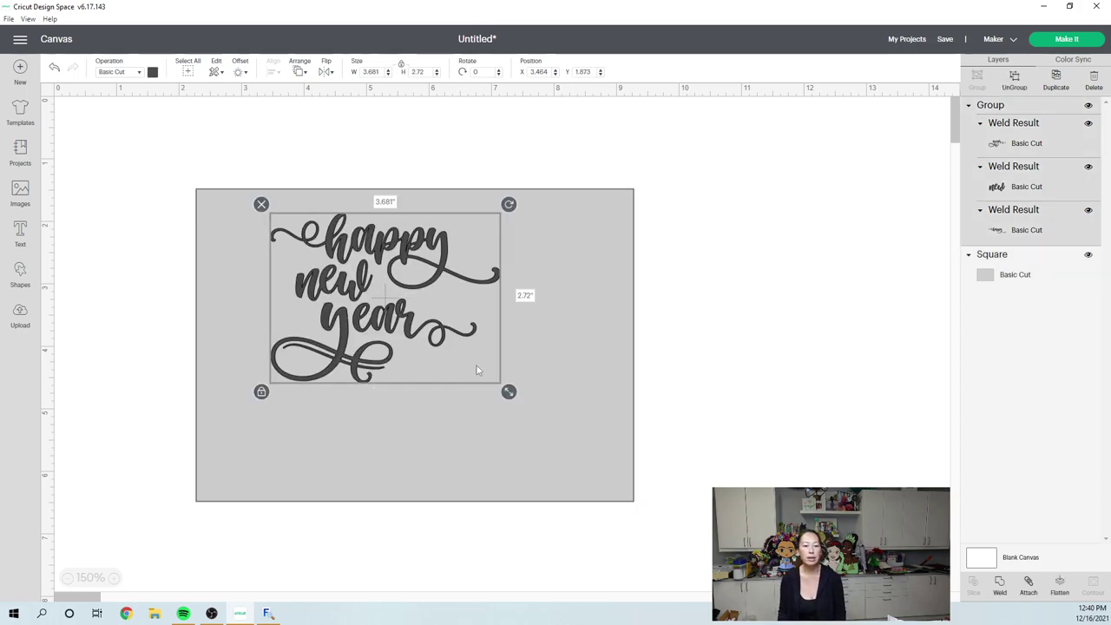
pyautogui.moveTo(510, 391); pyautogui.dragTo(569, 450)
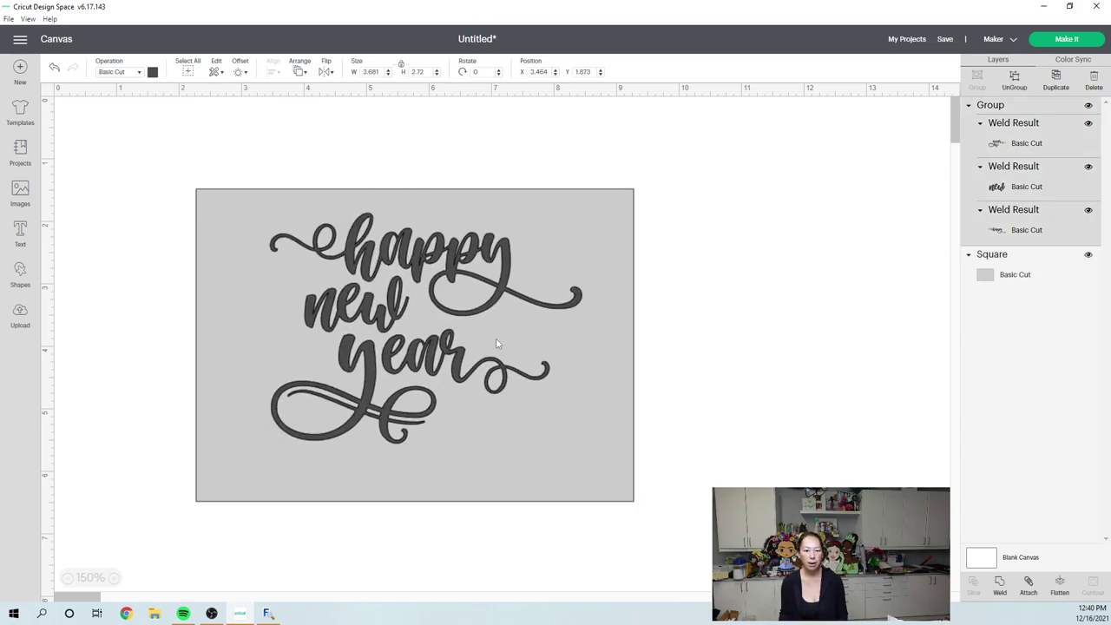
pyautogui.moveTo(469, 321); pyautogui.dragTo(470, 309)
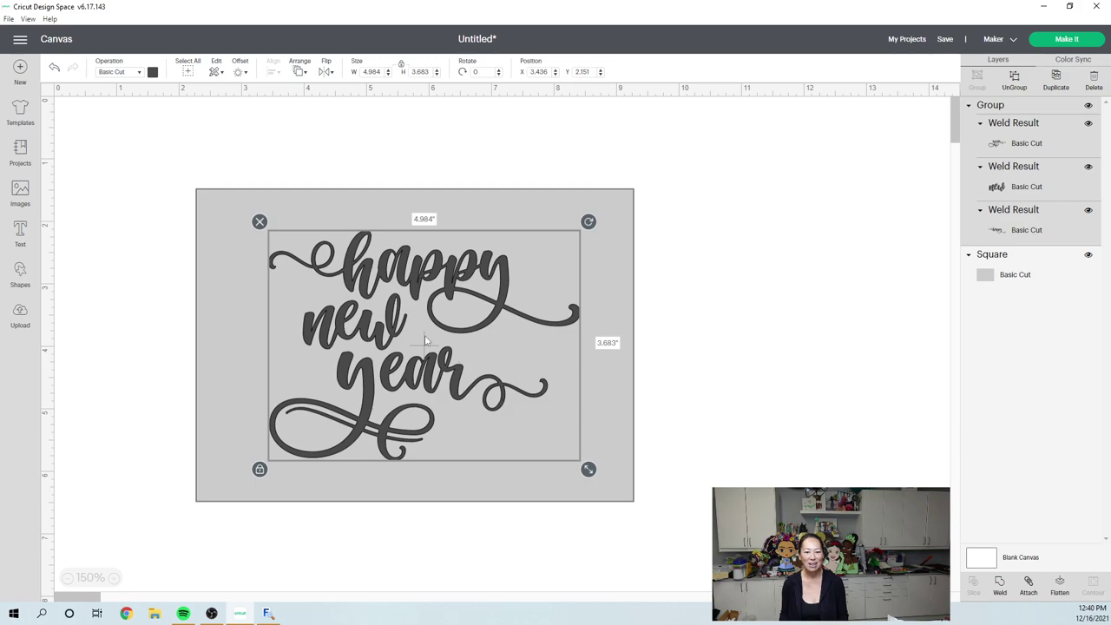
pyautogui.moveTo(408, 322); pyautogui.dragTo(410, 314)
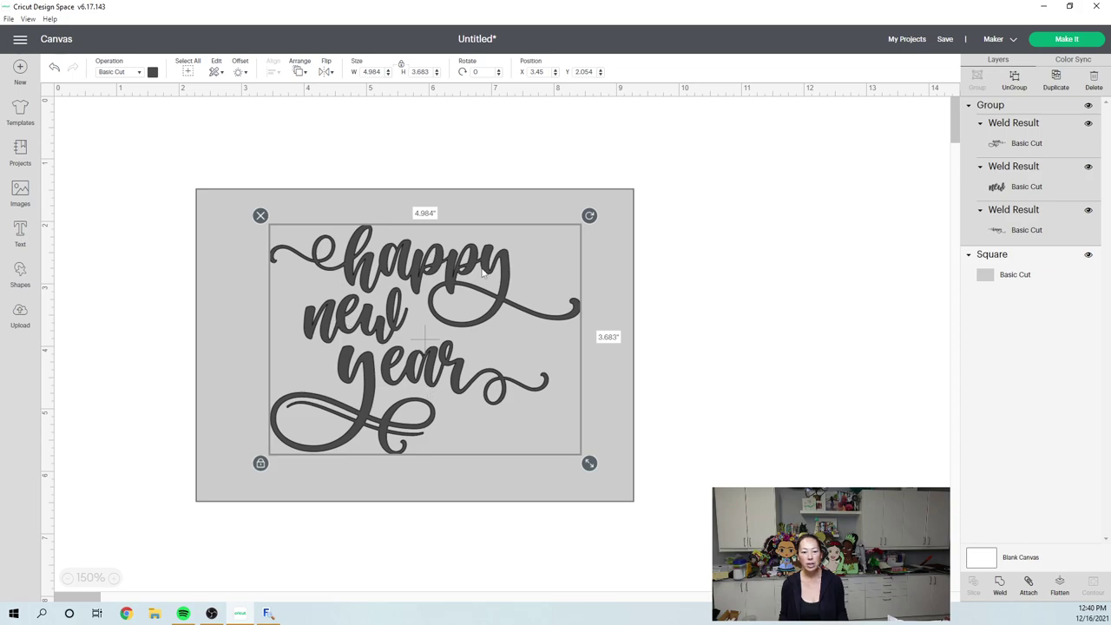
pyautogui.click(991, 565)
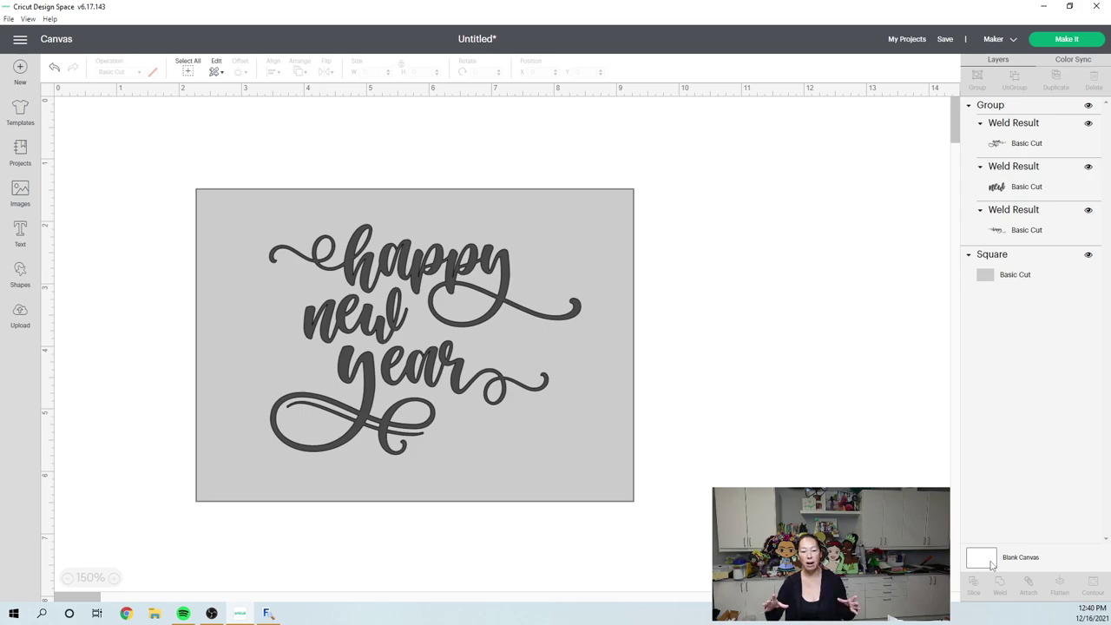